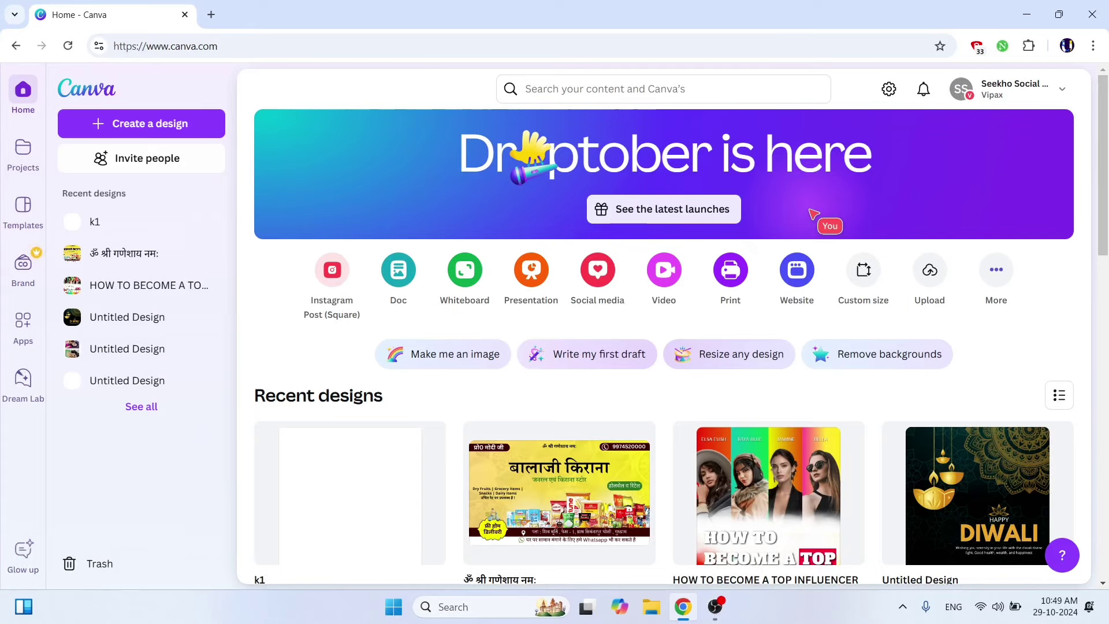
Start a blank 1080 × 1080 px Instagram Post (Square) design.
click(160, 122)
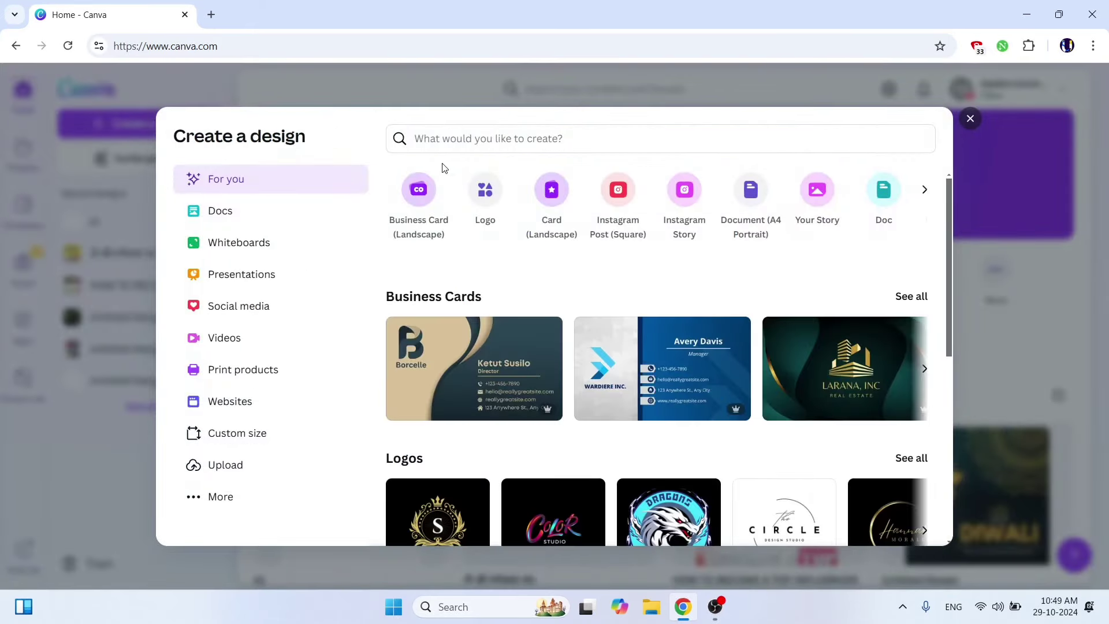
click(616, 198)
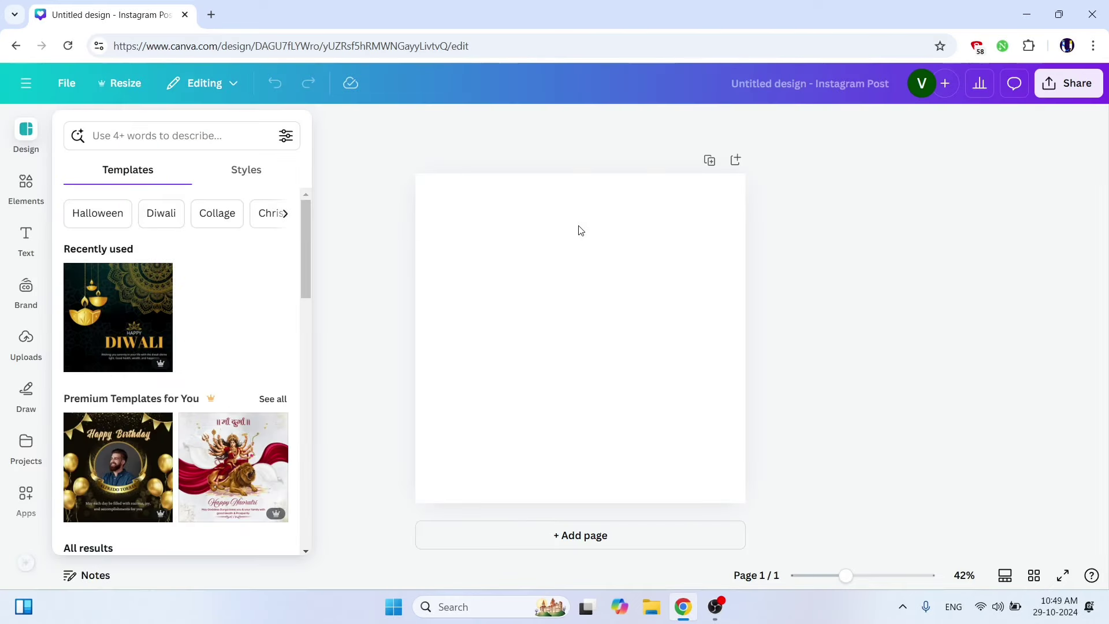
Switch the page background to a gradient and make its first colour orange #ff9900.
click(576, 274)
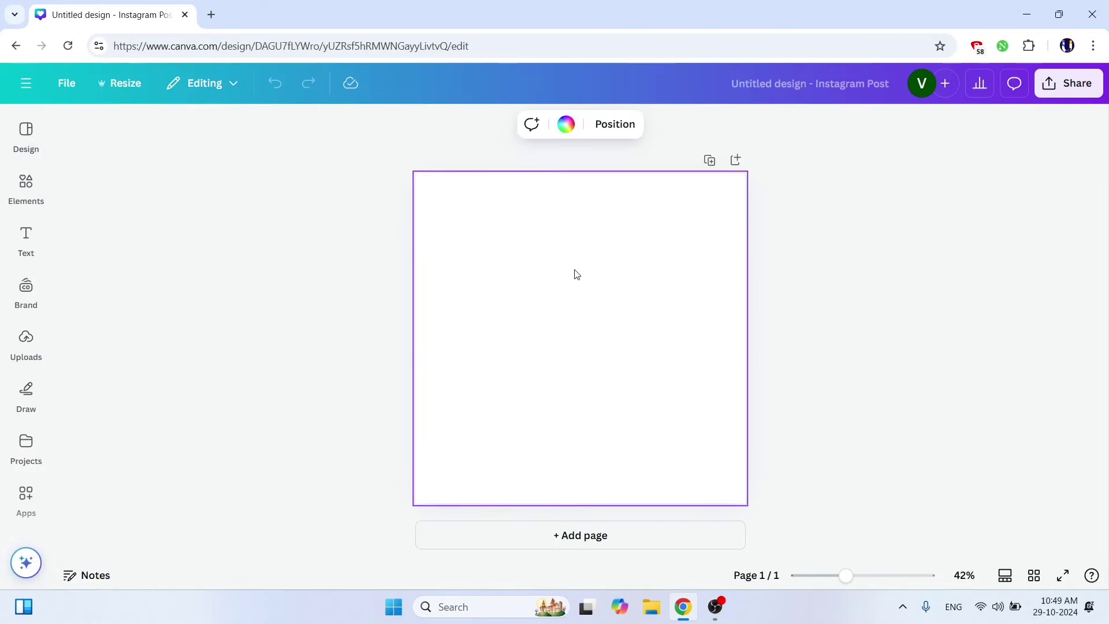
click(569, 125)
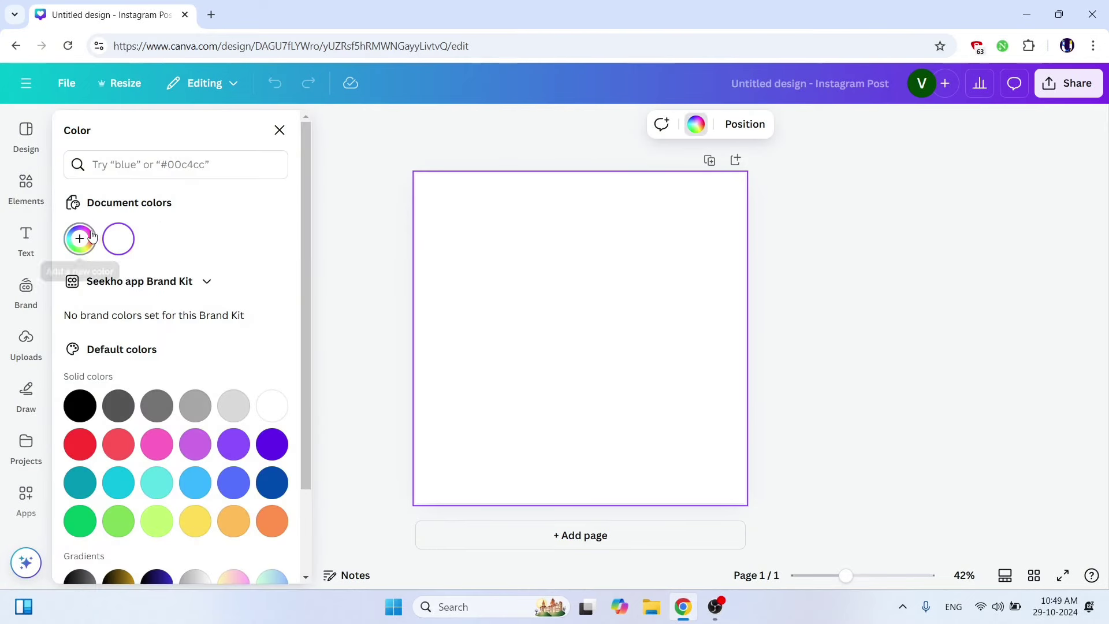
click(79, 238)
click(229, 280)
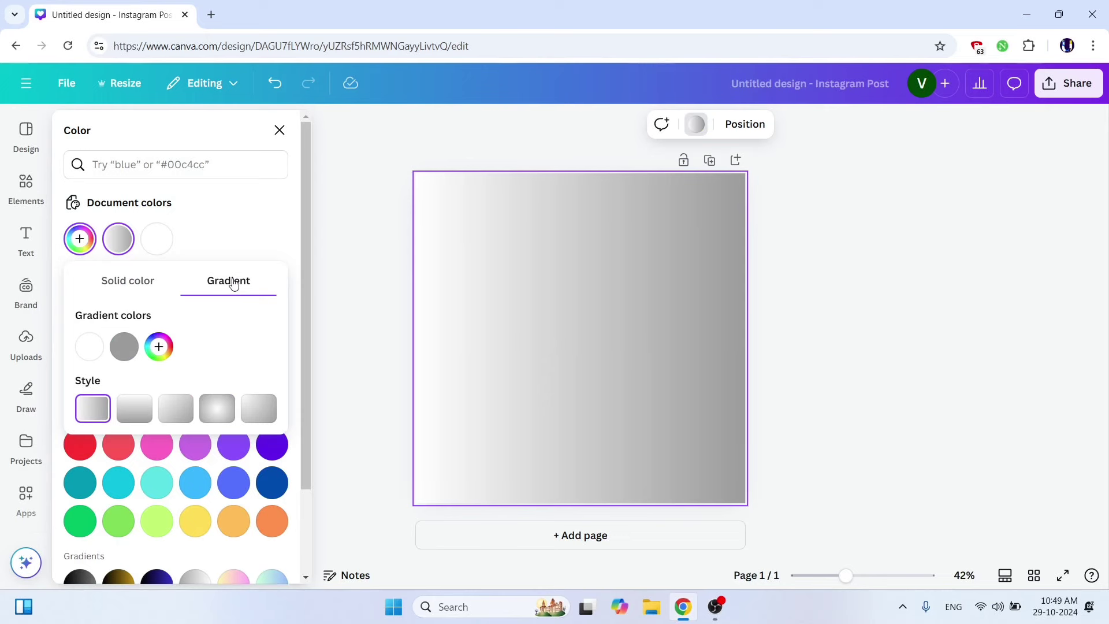
click(99, 350)
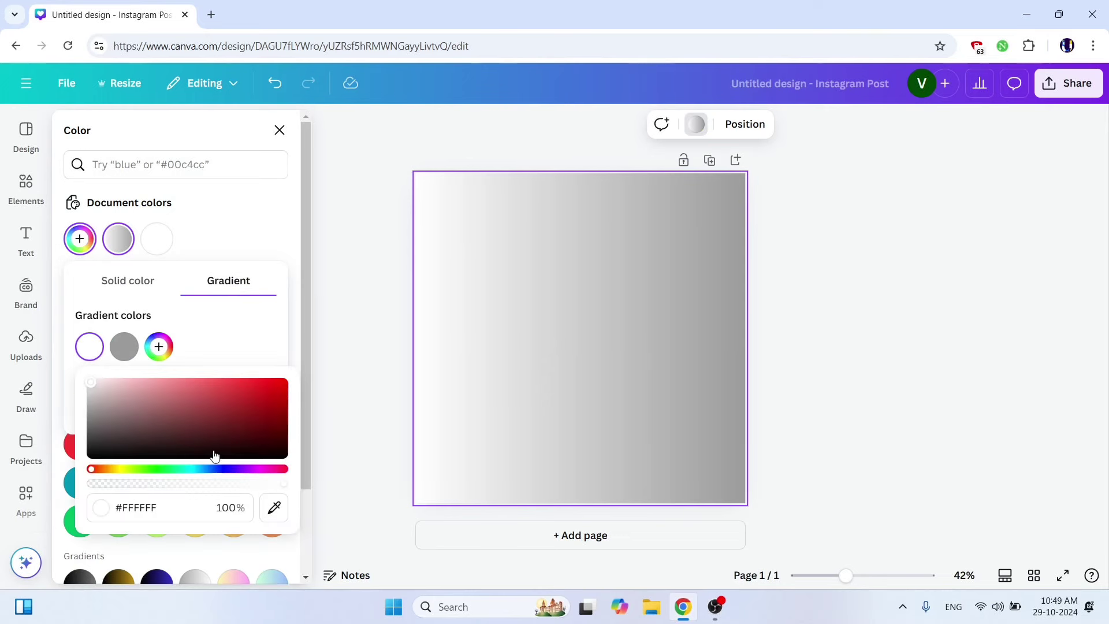
click(109, 469)
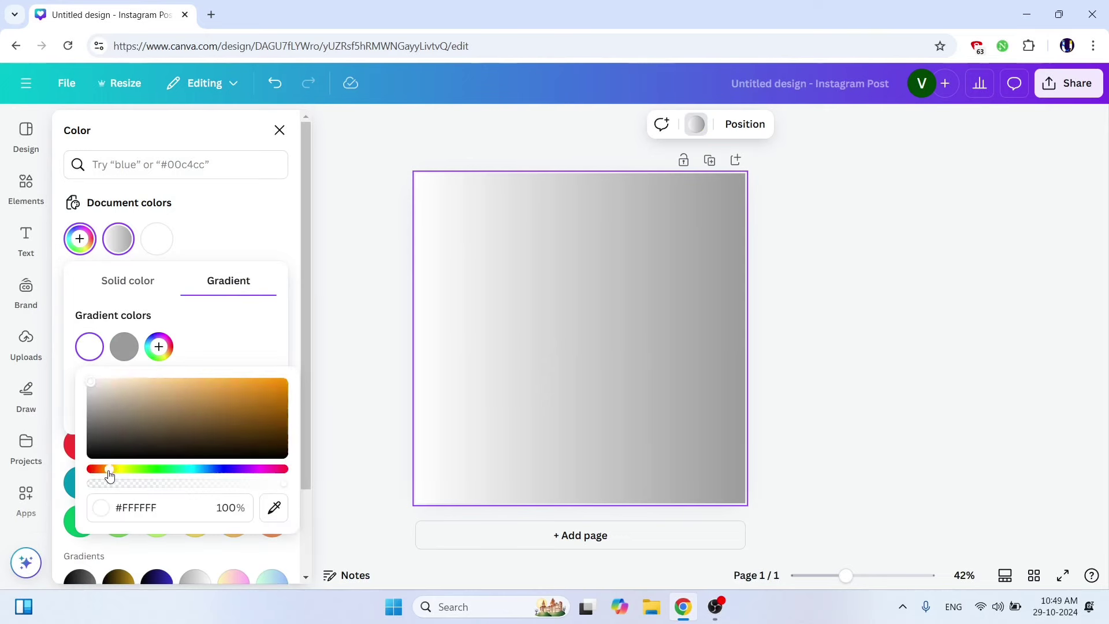
drag(230, 432, 277, 382)
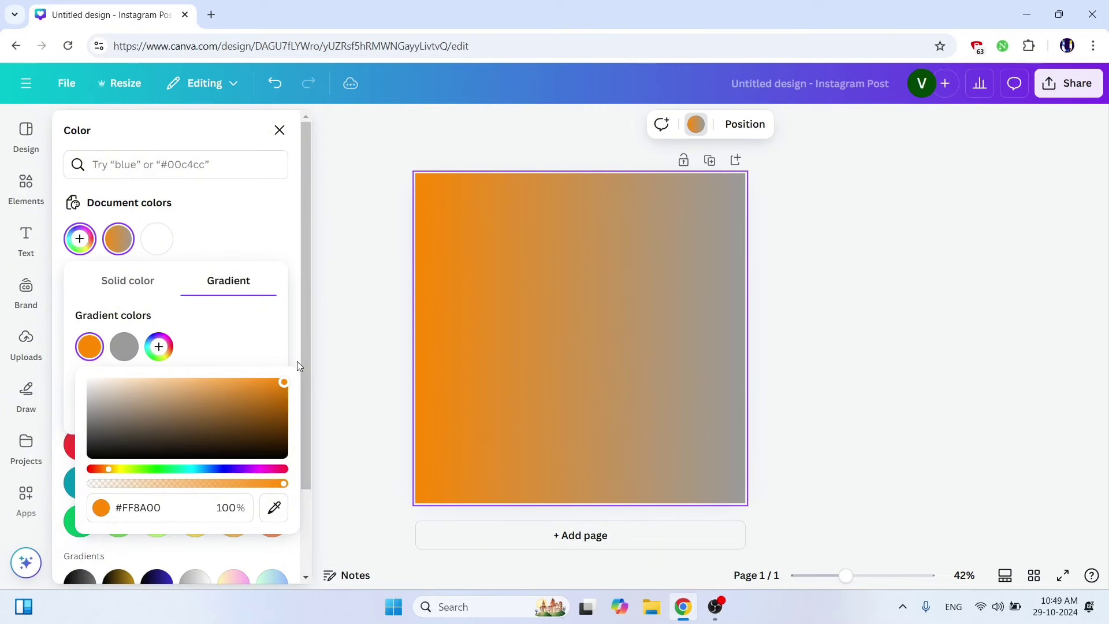
Make the second gradient colour dark red #520000 and run the gradient top to bottom.
click(128, 346)
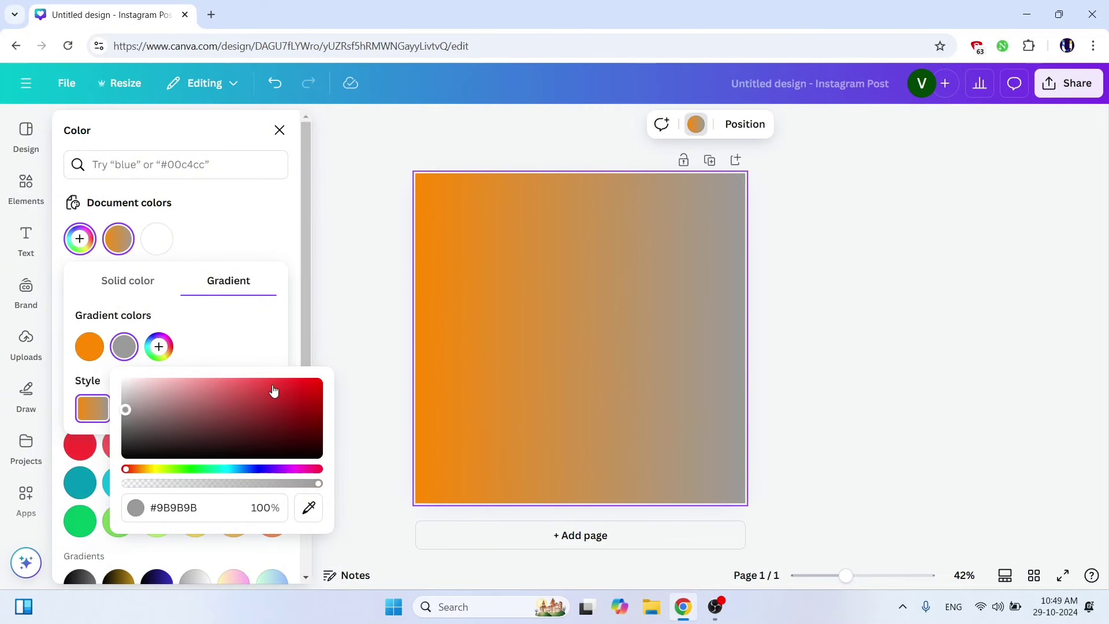
drag(137, 469, 137, 469)
mouse_move(312, 416)
mouse_down()
mouse_move(319, 407)
mouse_move(344, 426)
mouse_up()
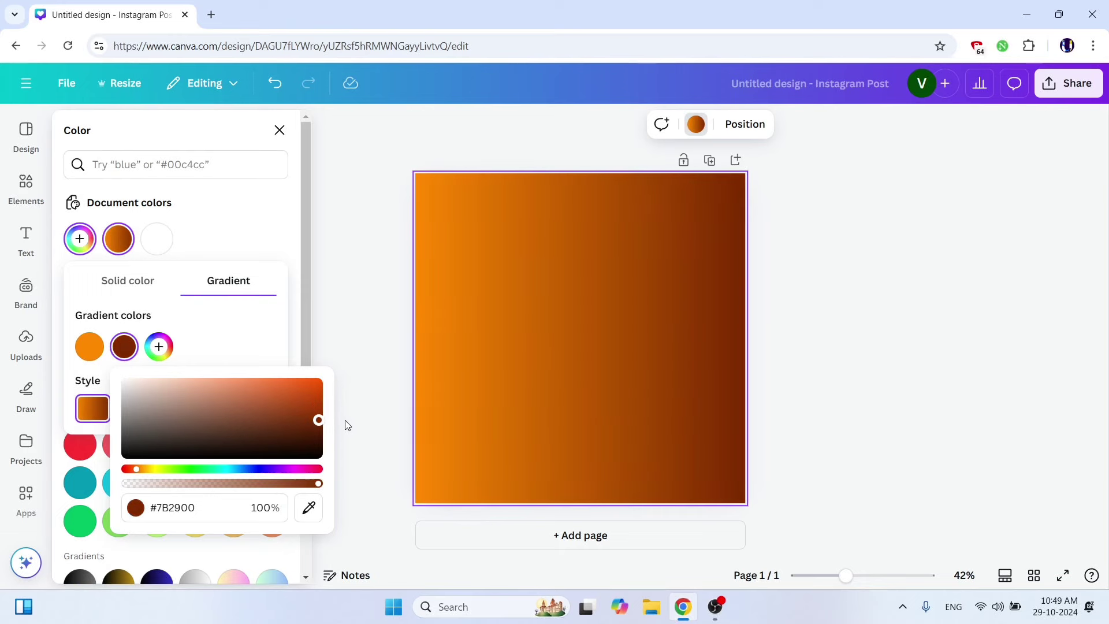
click(216, 246)
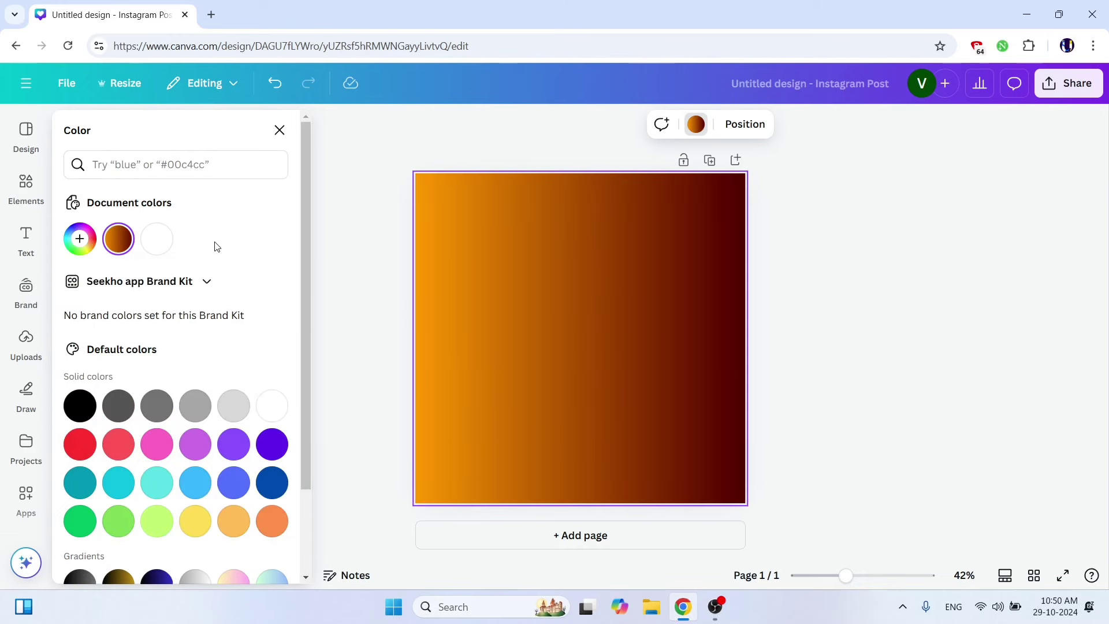
click(118, 240)
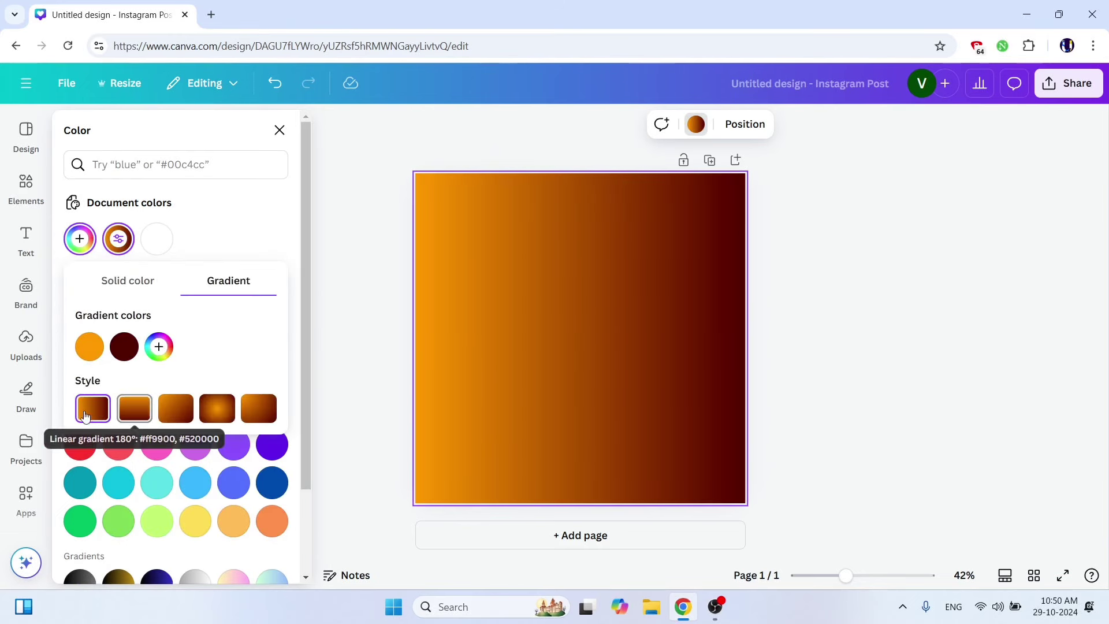
click(129, 420)
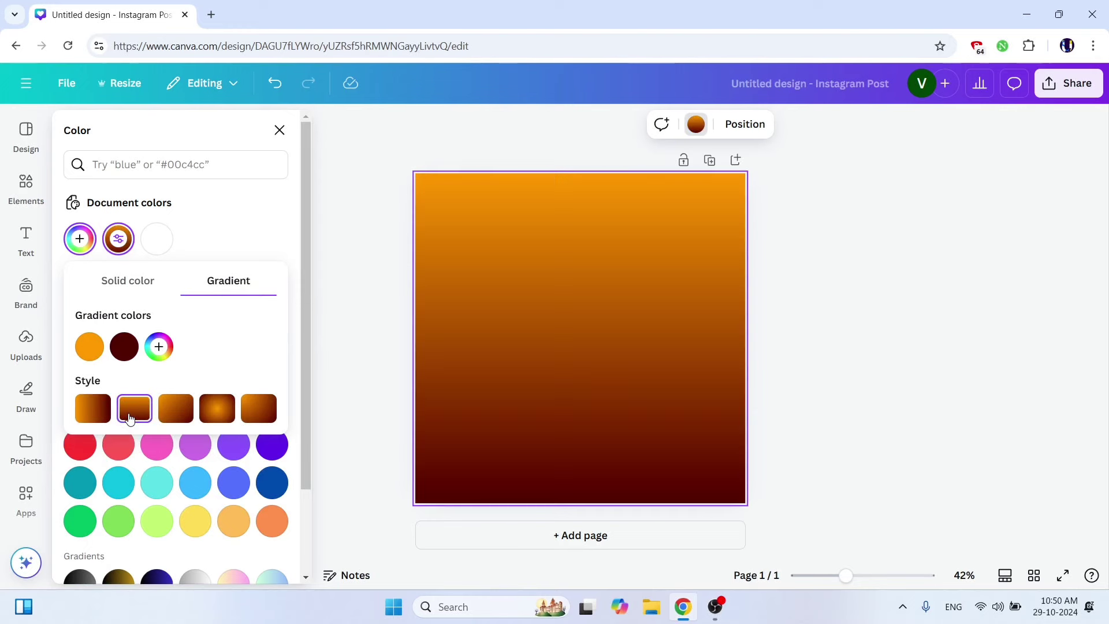
click(257, 247)
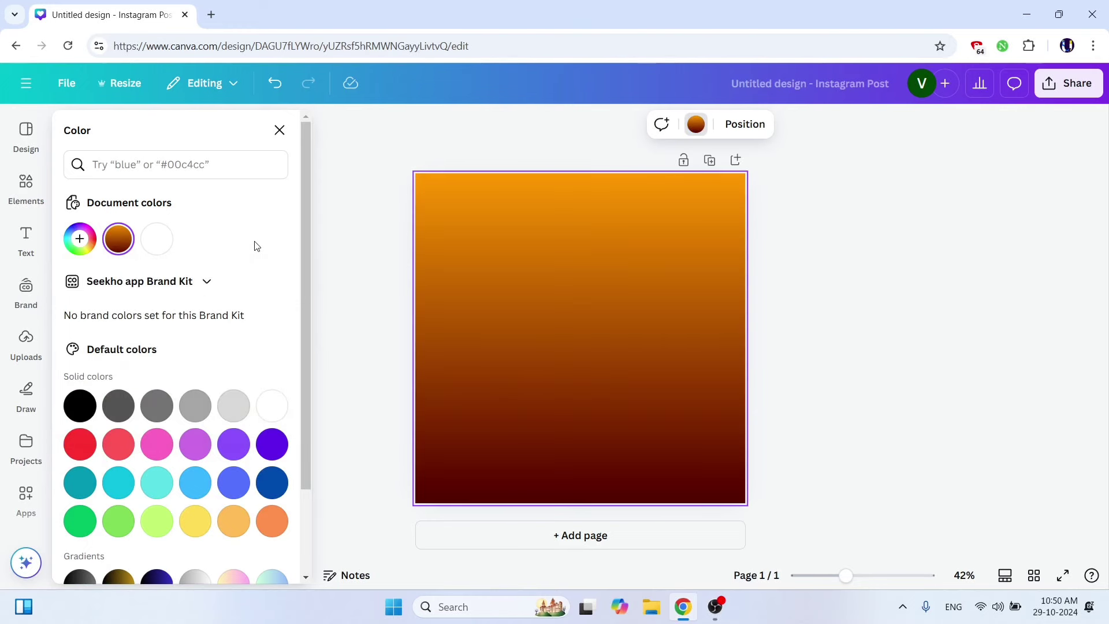
click(26, 183)
Search Elements graphics for 'decorative border' and add the gold swirl border strip.
click(127, 130)
text(d)
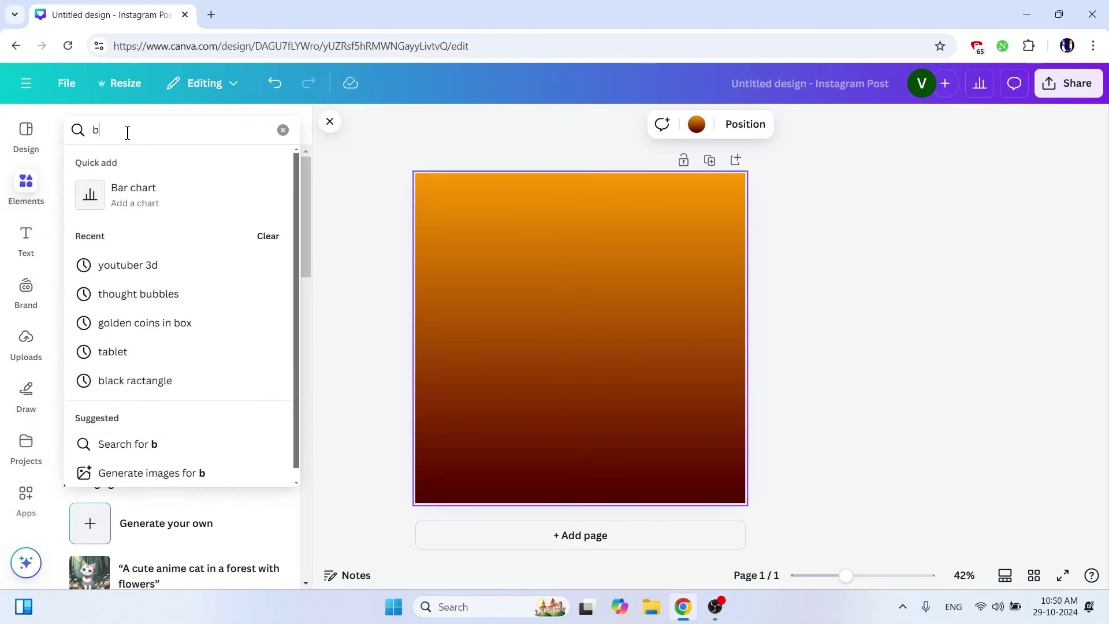
text(ecorative)
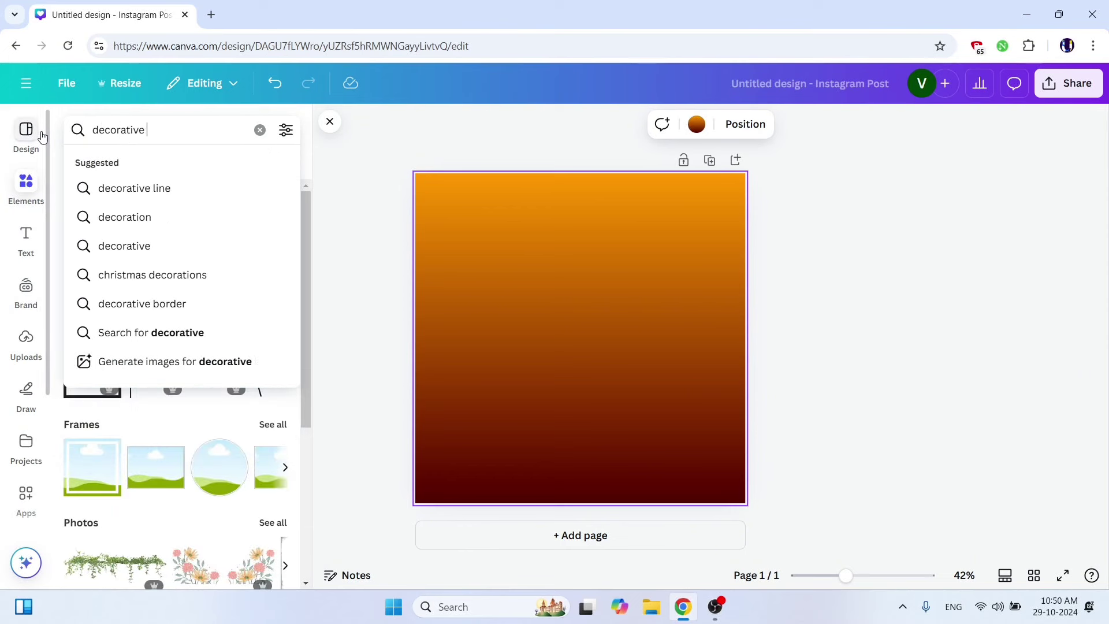
text( border)
key(Return)
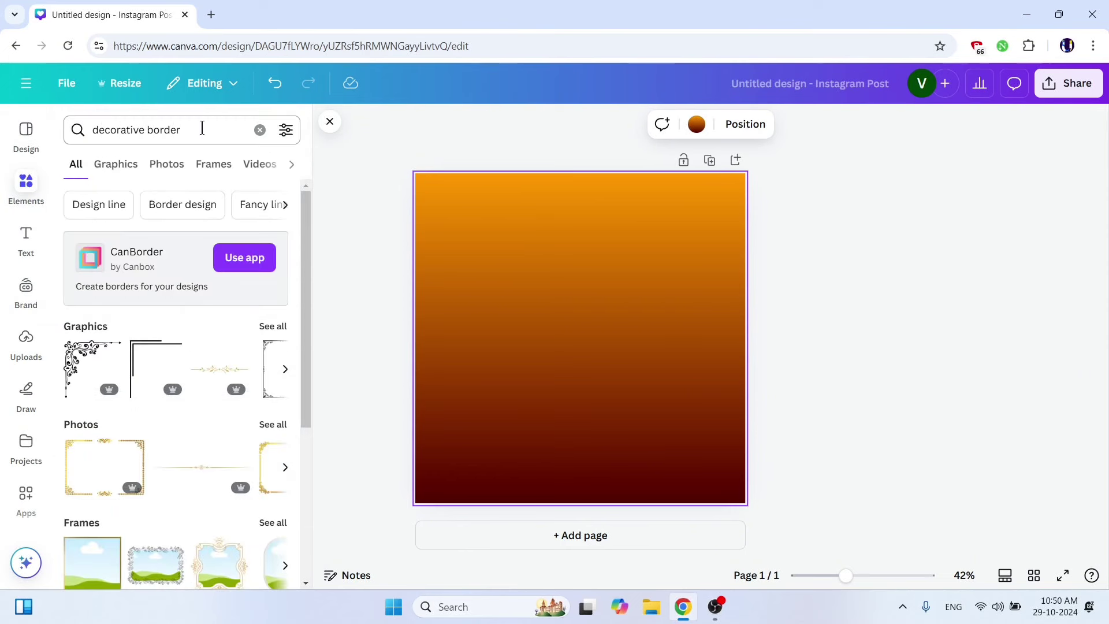
click(116, 164)
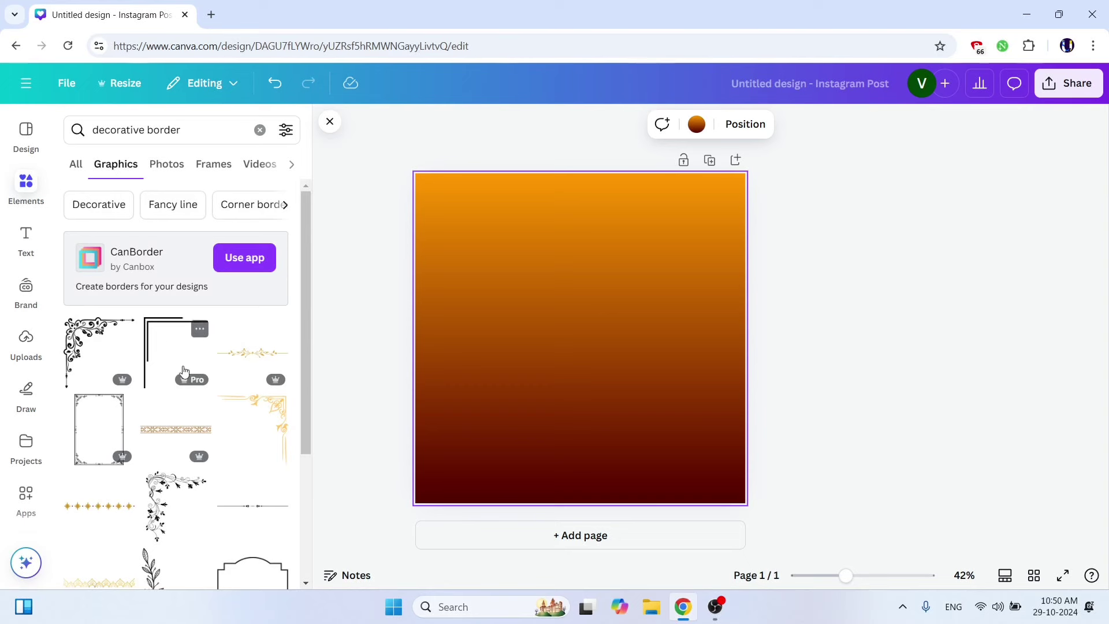
scroll(185, 371, down, 5)
scroll(184, 359, down, 5)
scroll(184, 346, down, 5)
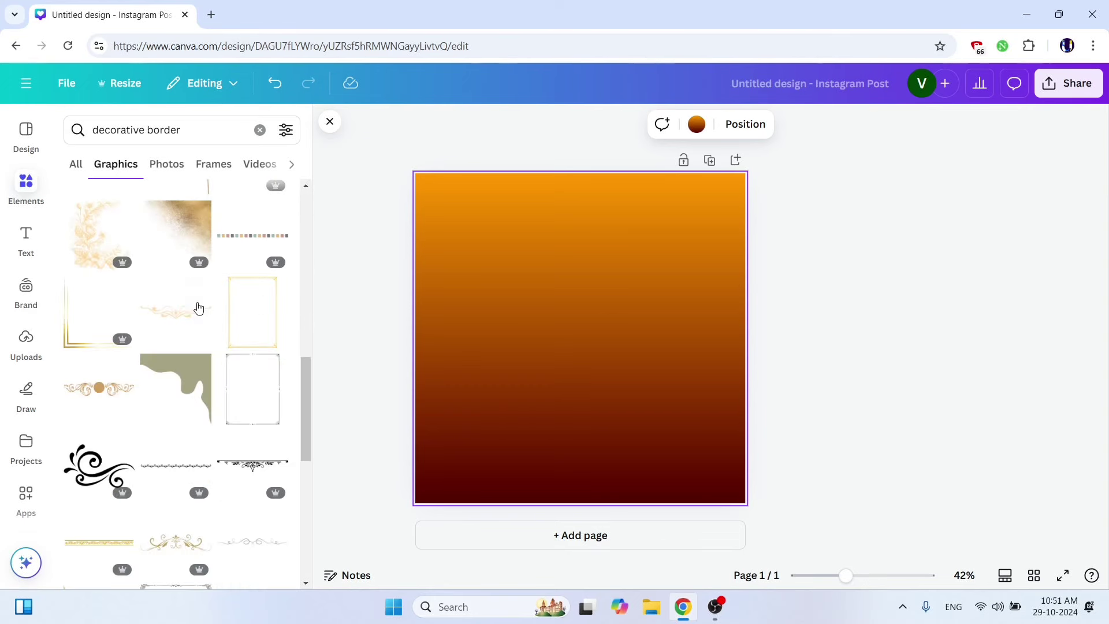
scroll(182, 350, down, 3)
scroll(182, 375, down, 1)
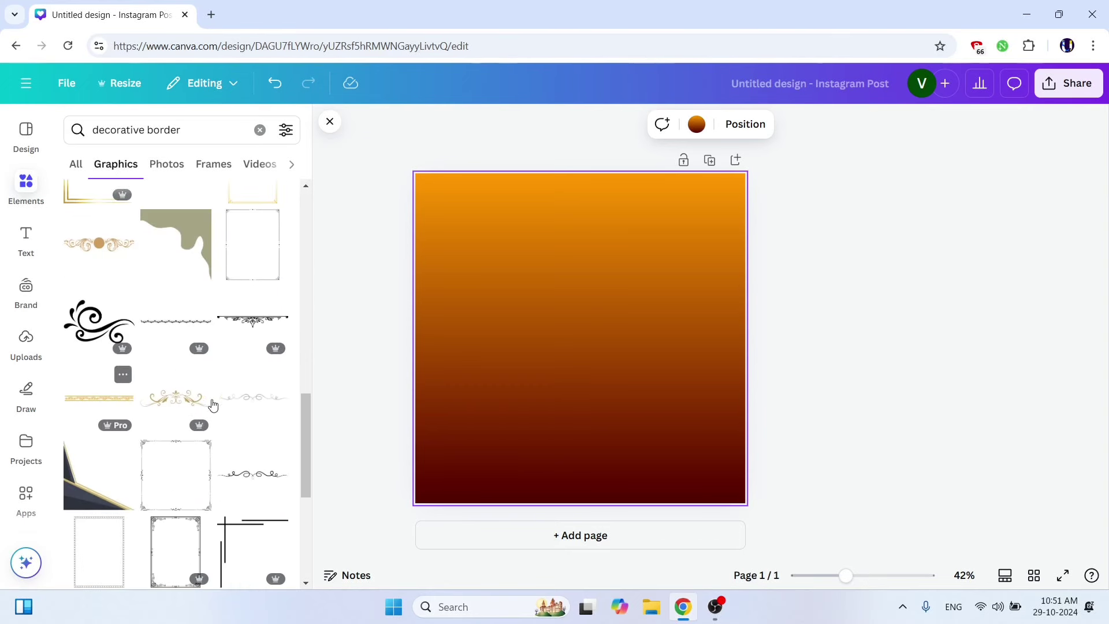
click(98, 398)
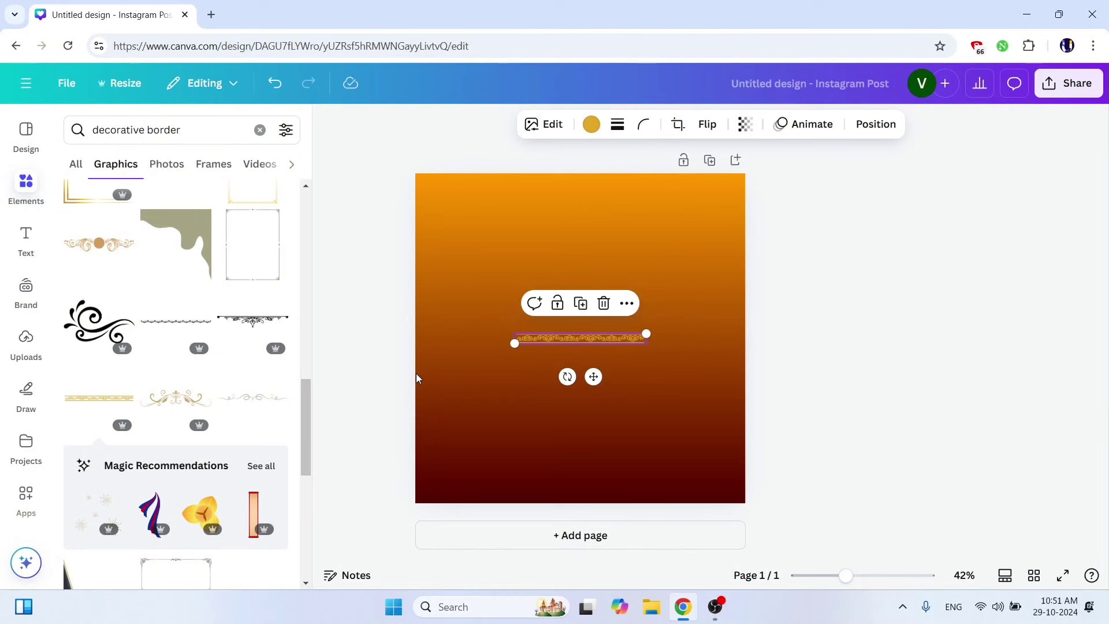
Rotate the swirl strip vertical, stretch it down the left edge, and recolour it bright yellow.
drag(567, 377, 526, 325)
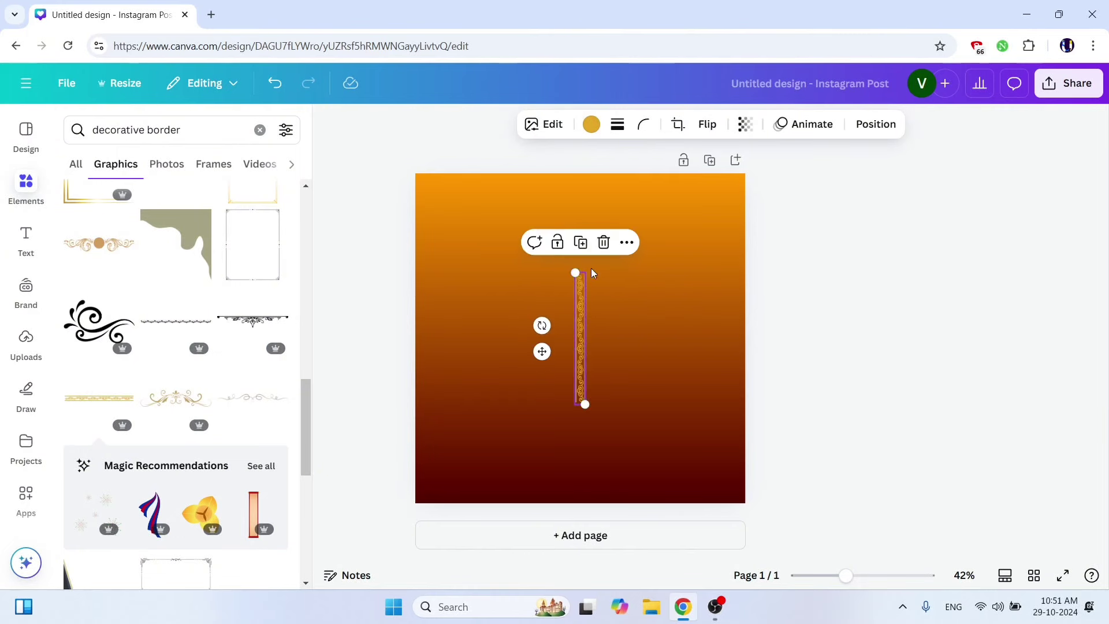
drag(574, 268, 448, 173)
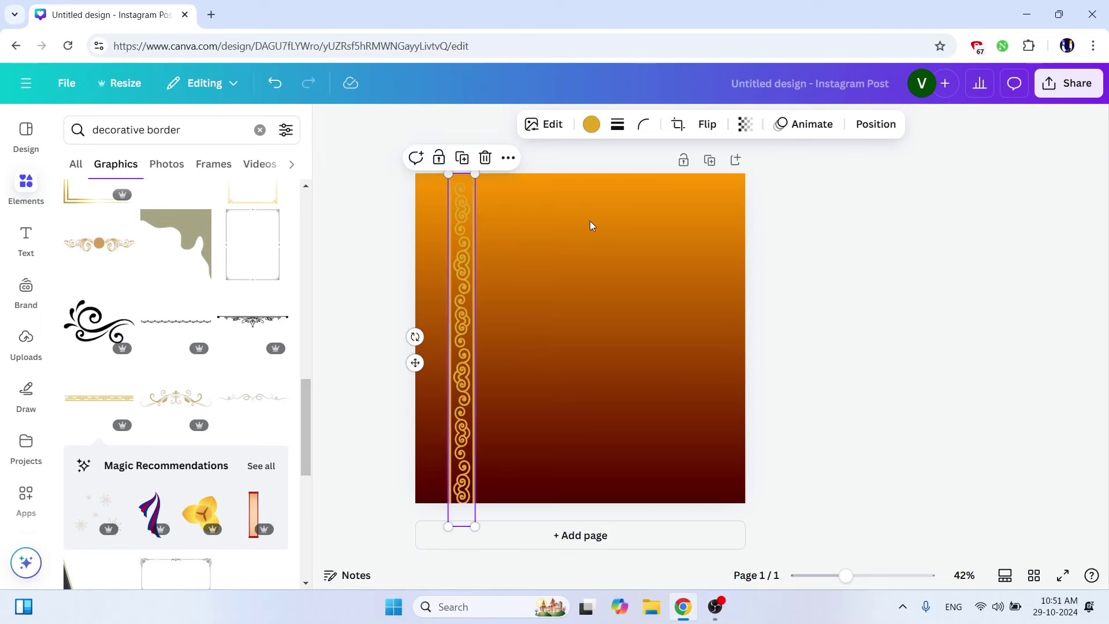
click(591, 122)
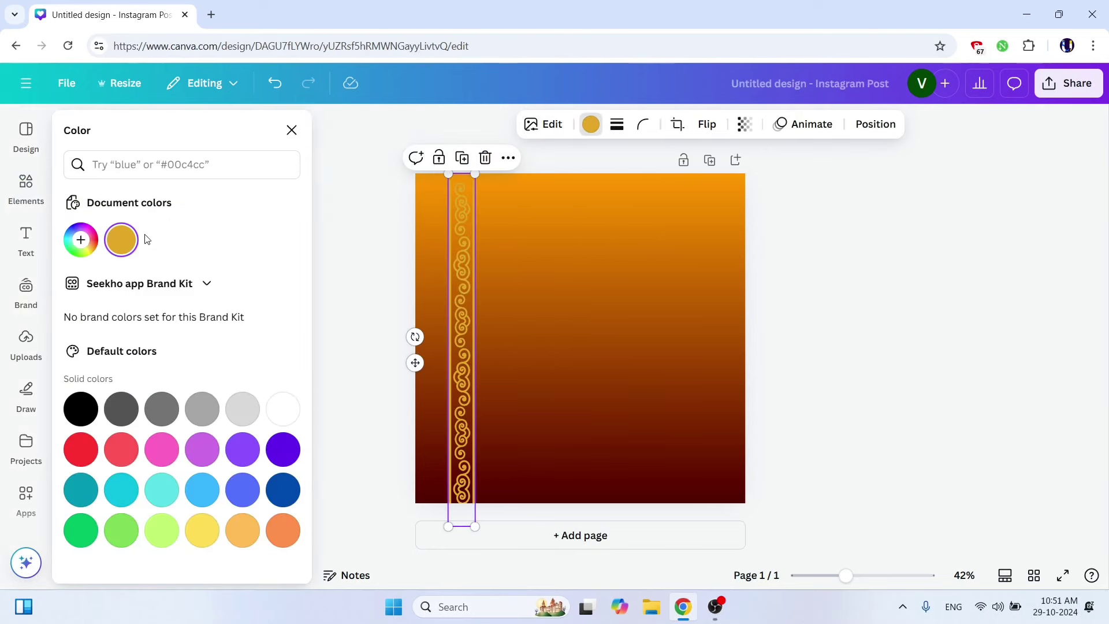
click(81, 239)
click(146, 280)
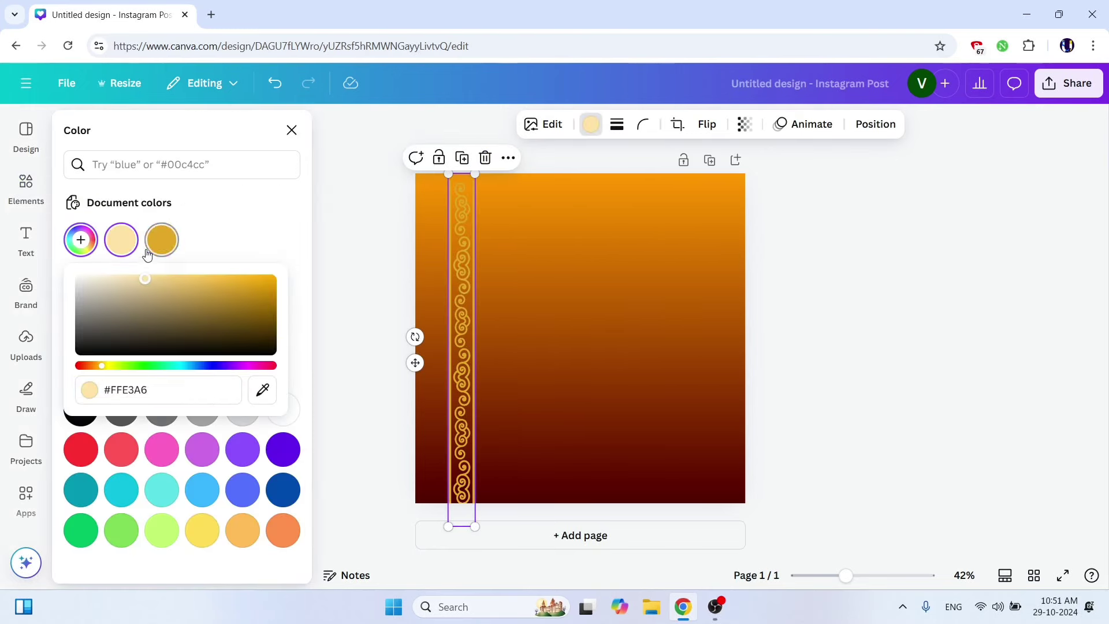
drag(460, 294, 715, 281)
click(95, 118)
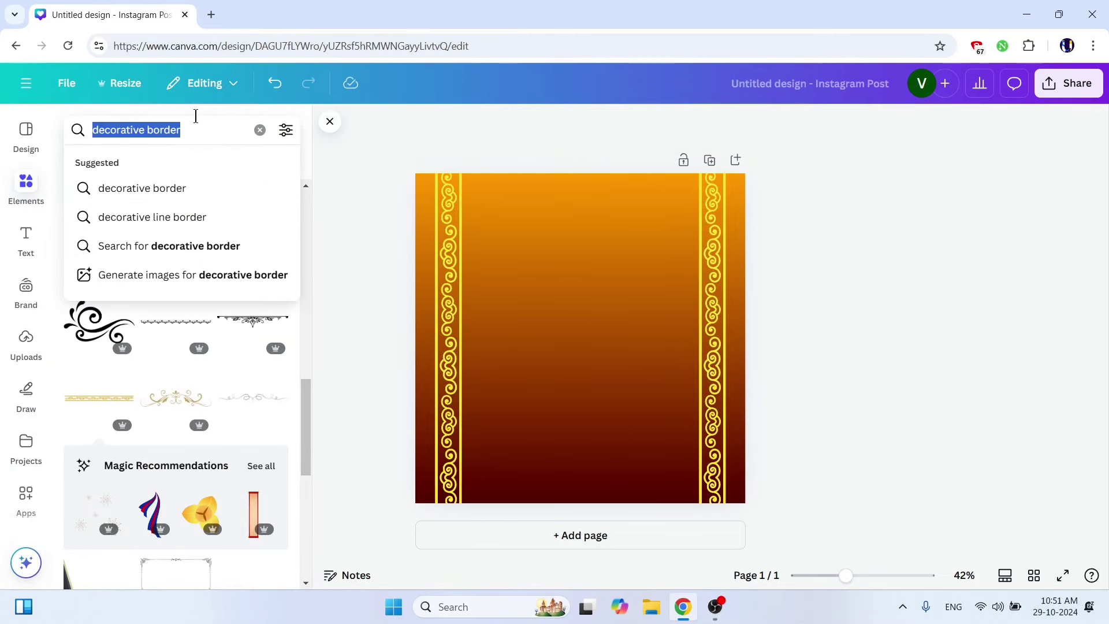
Add a rectangle, rotate it vertical and stretch it across the centre between the borders.
text(rec)
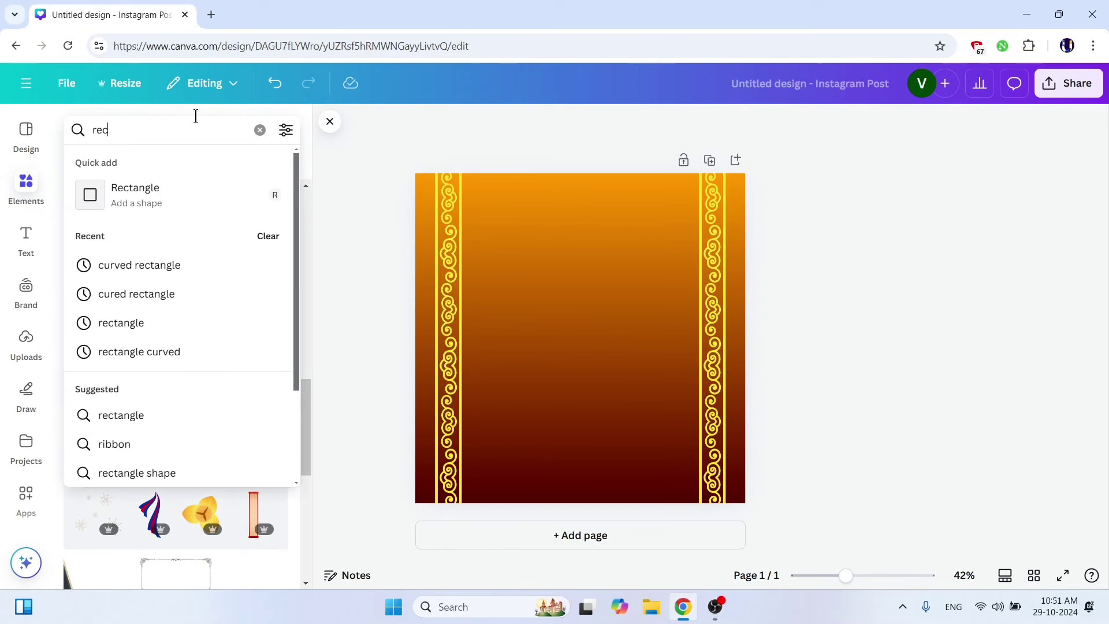
text(tangle)
key(BackSpace)
key(BackSpace)
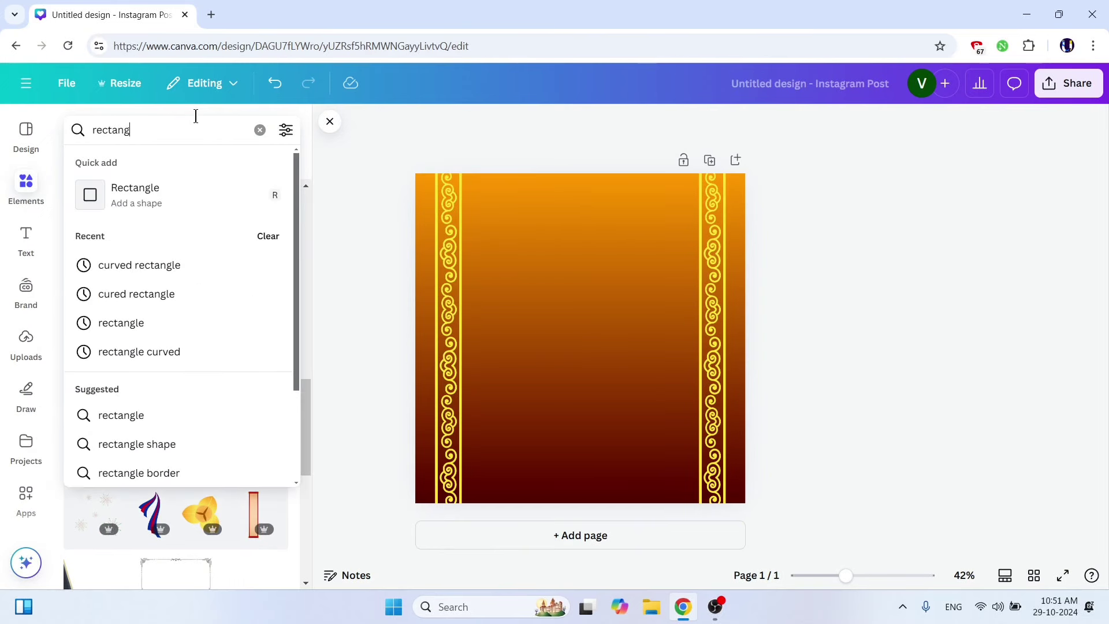
text(le)
key(Return)
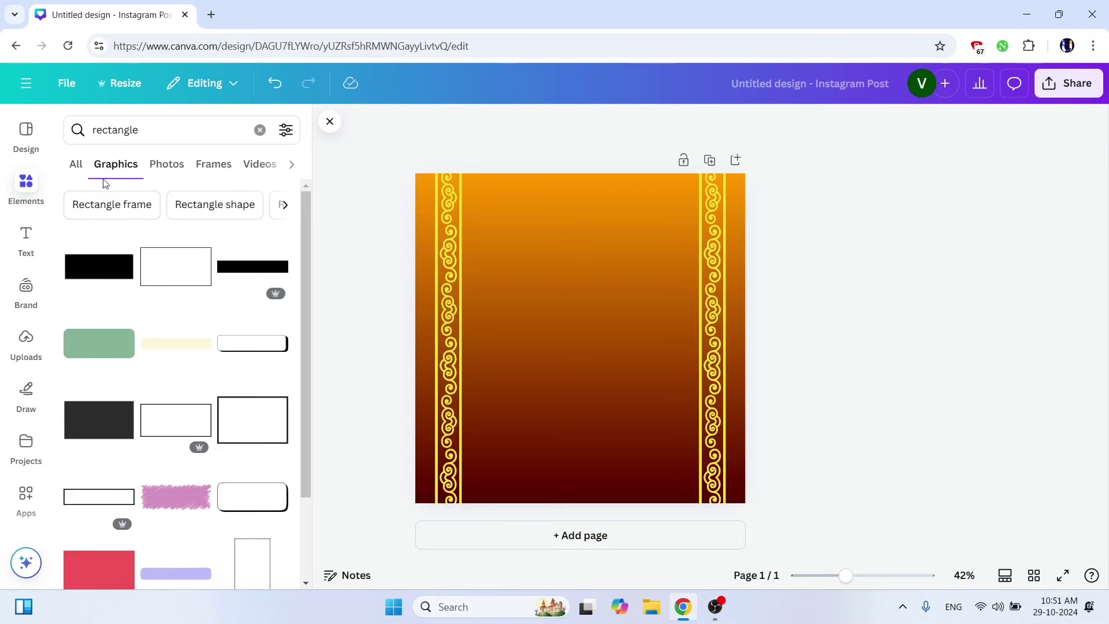
click(246, 278)
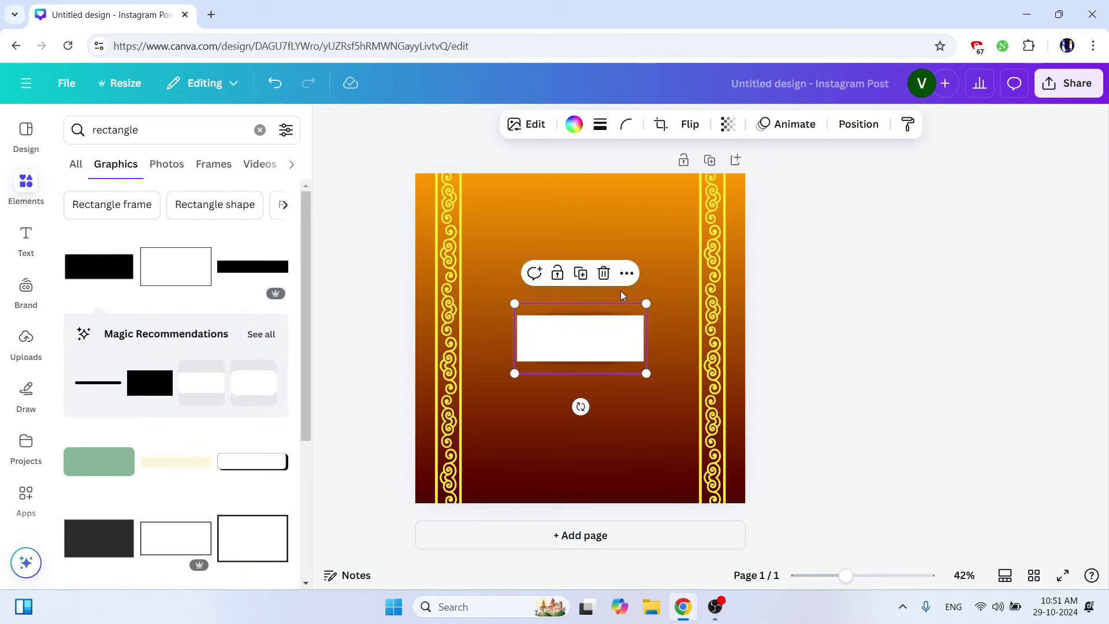
drag(581, 407, 476, 339)
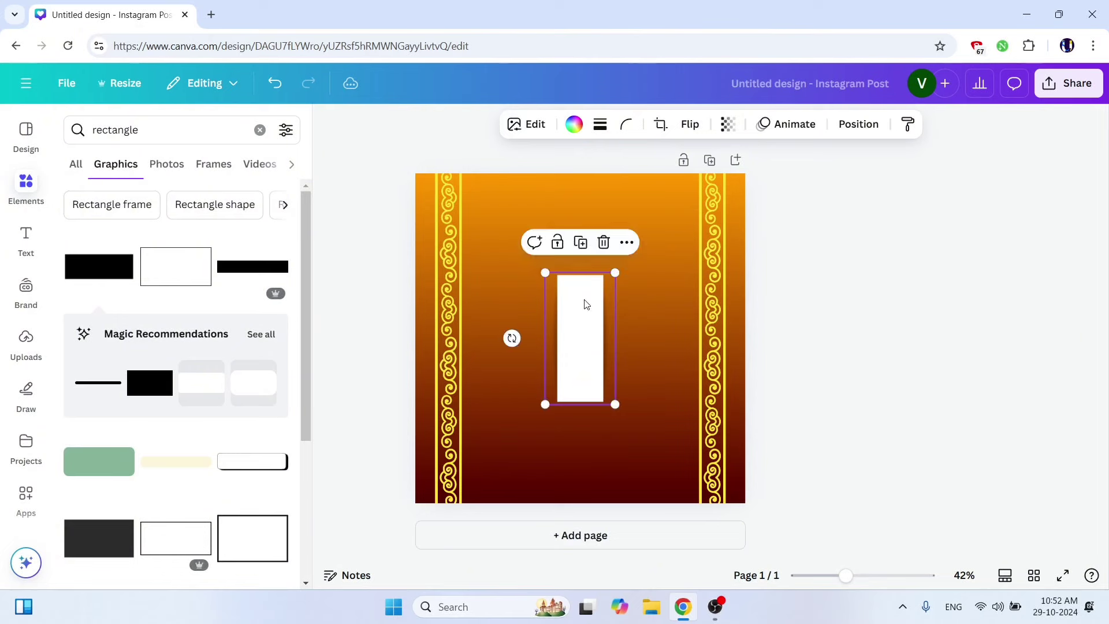
drag(587, 302, 512, 198)
drag(539, 294, 766, 610)
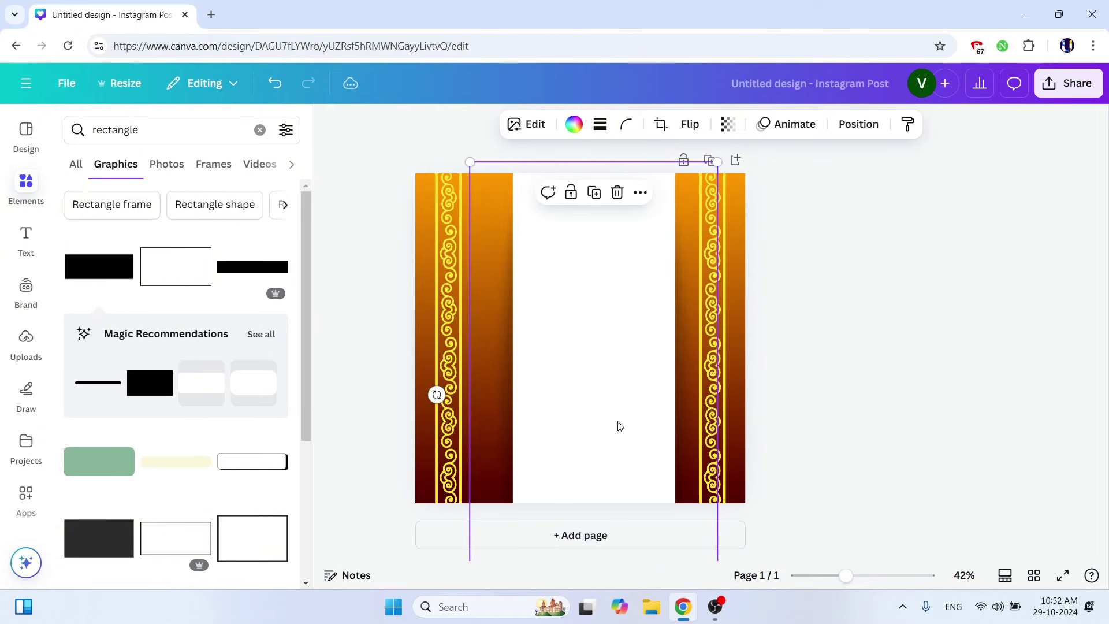
Colour the rectangle panel dark brown #743203.
click(573, 124)
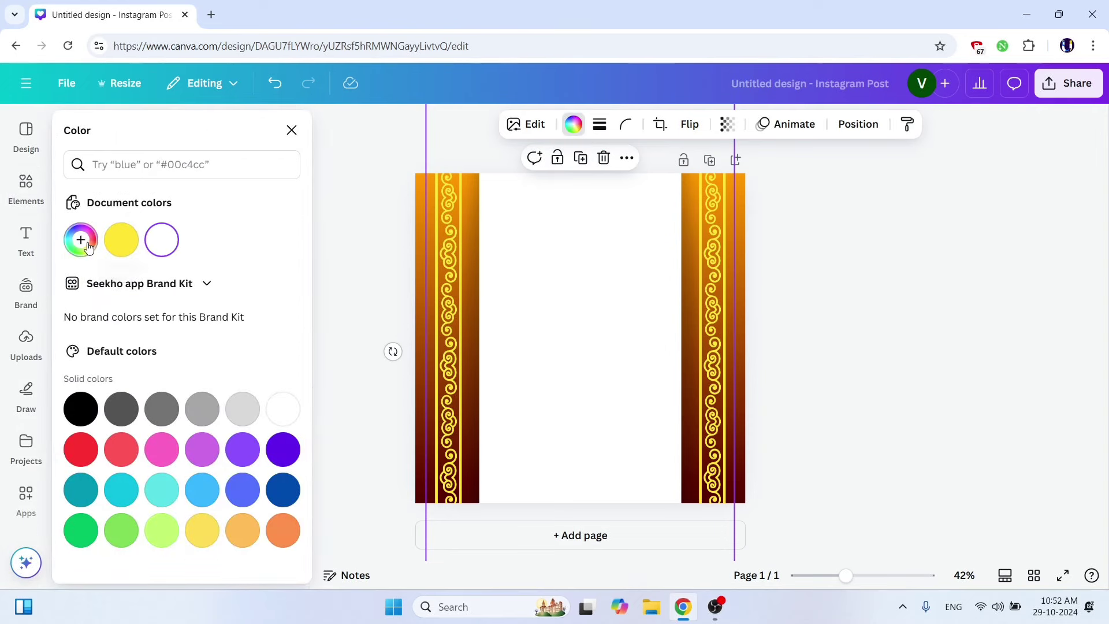
click(96, 246)
click(92, 365)
click(271, 320)
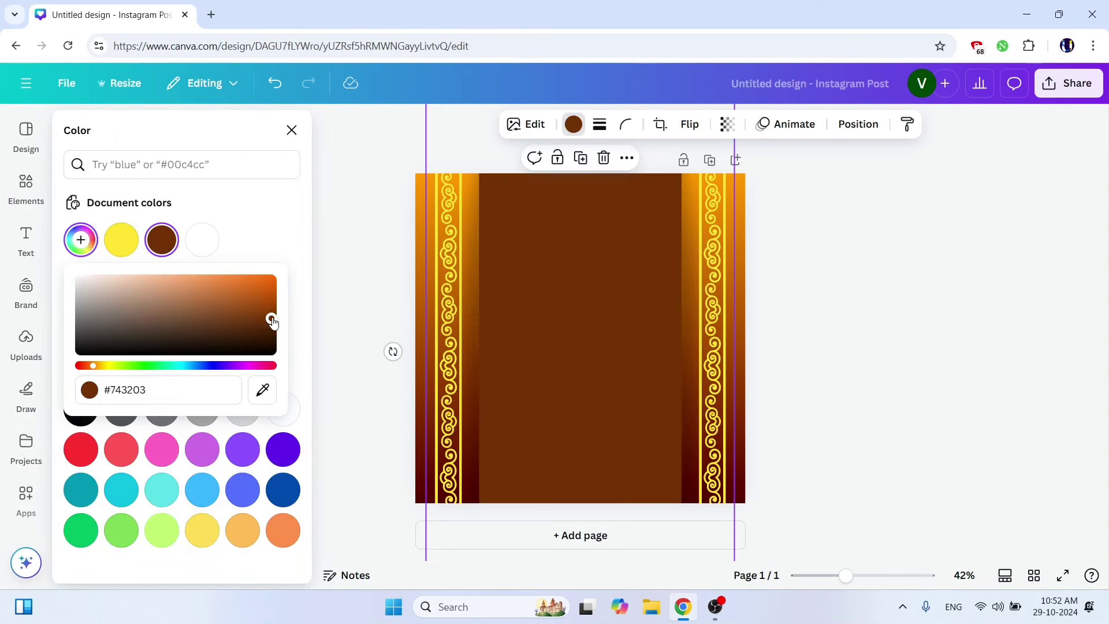
key(Escape)
click(831, 301)
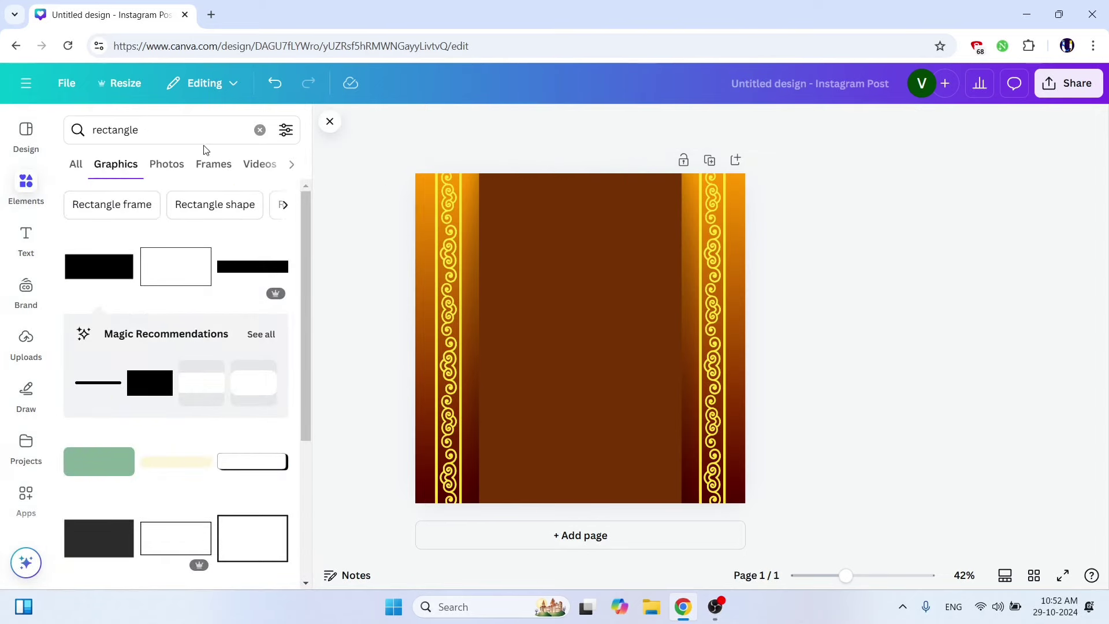
click(145, 129)
Add the yellow 'glow' graphic and move it to the top centre of the brown panel.
text(glow)
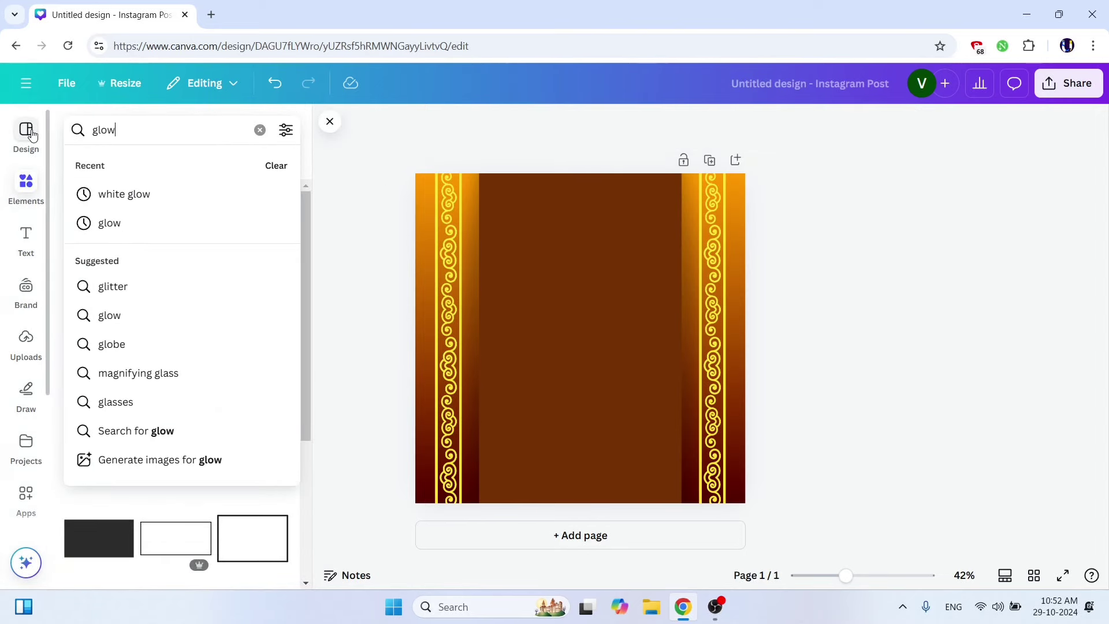
key(Return)
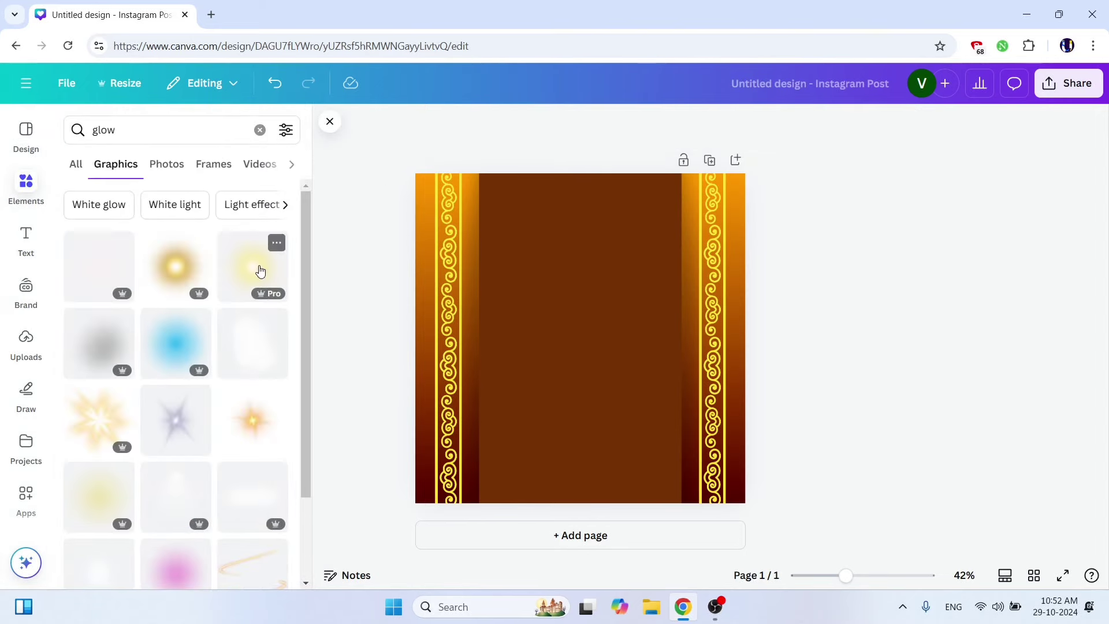
click(255, 269)
drag(593, 365, 607, 285)
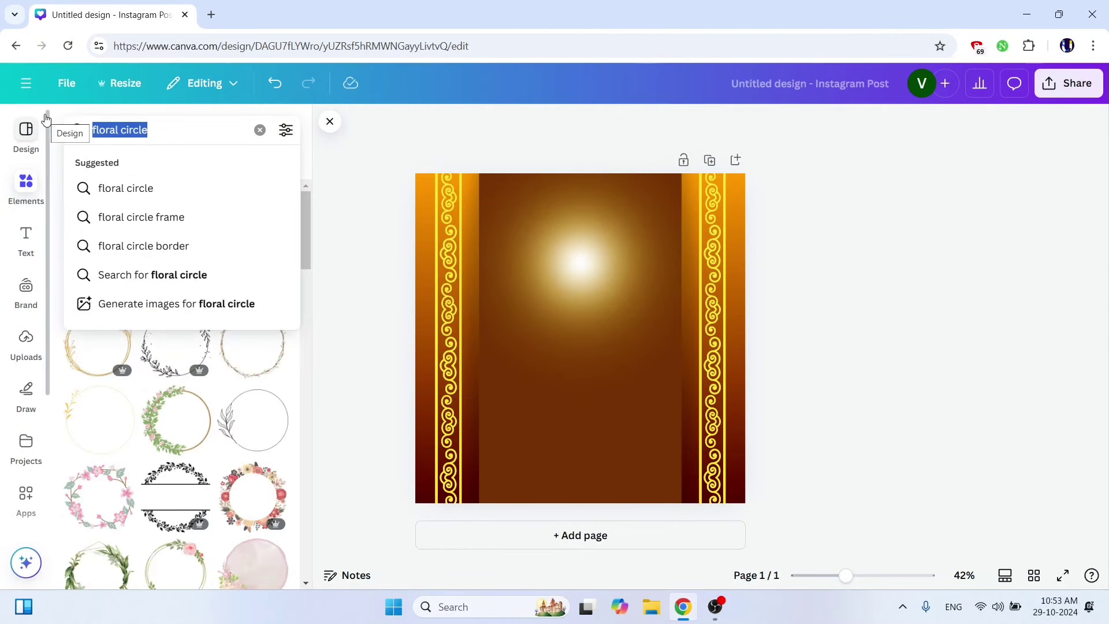
text(festi)
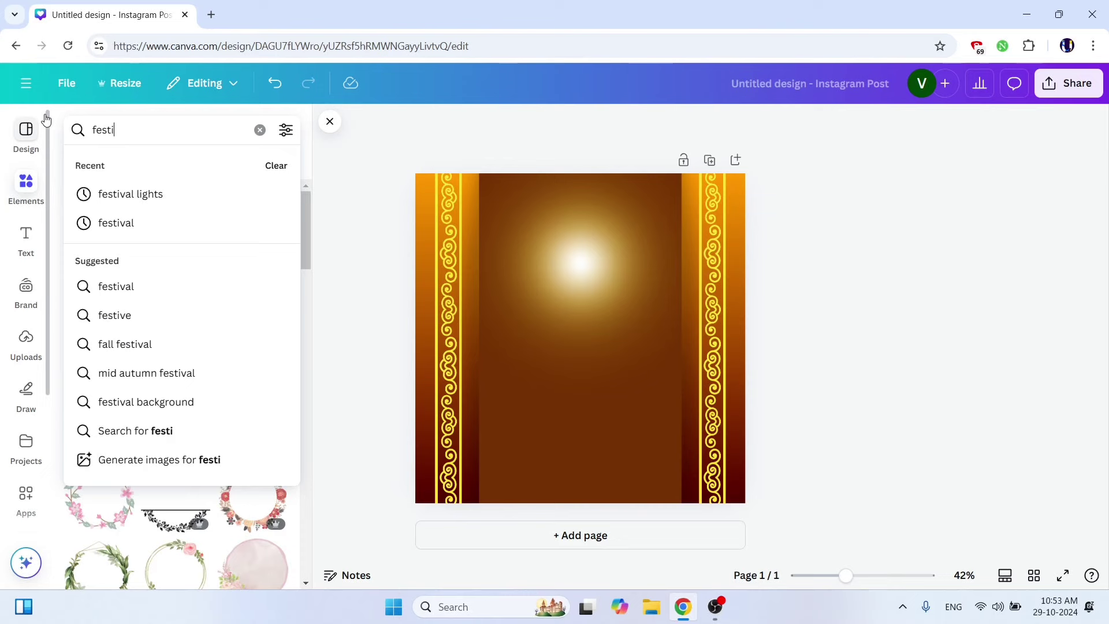
text(val circle)
Place the yellow circle from the 'festival circle' results in the upper centre.
key(Return)
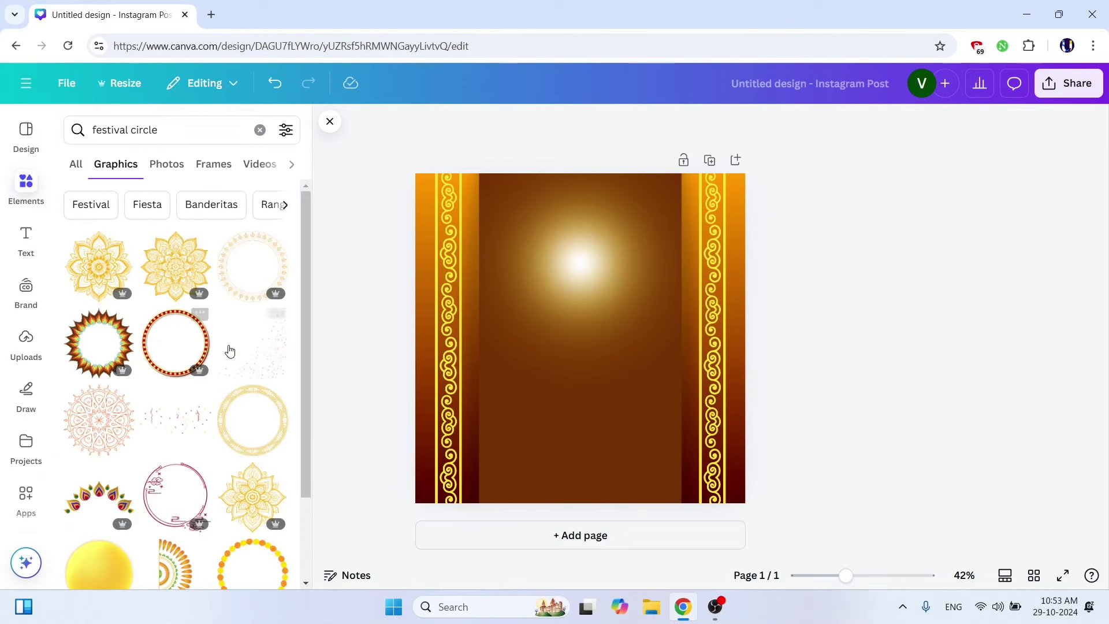
scroll(243, 398, down, 2)
scroll(249, 421, down, 3)
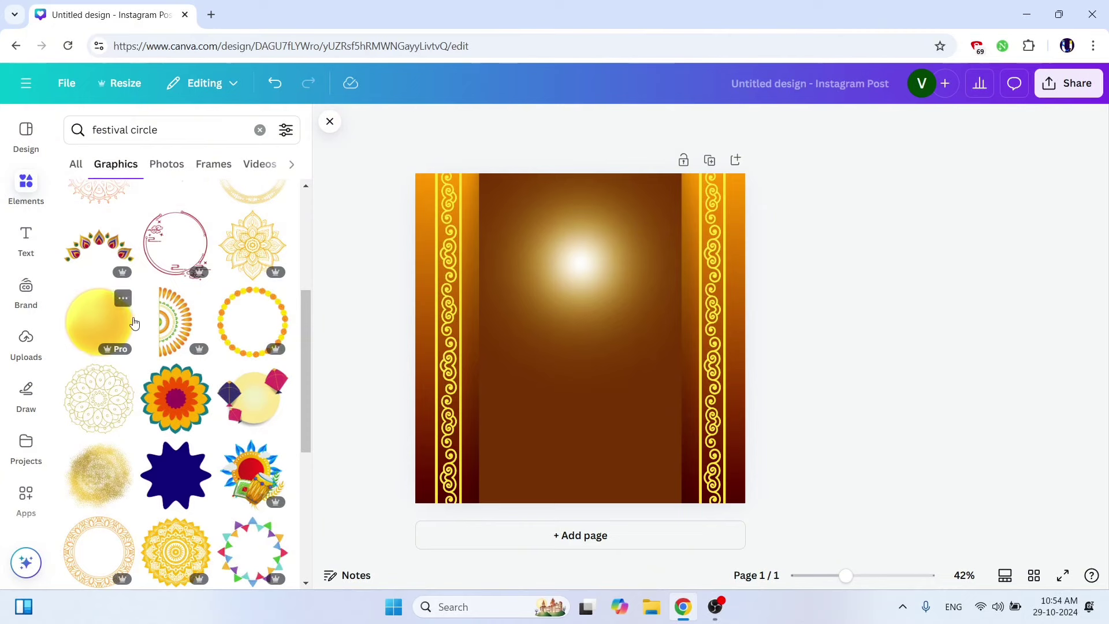
drag(95, 322, 554, 301)
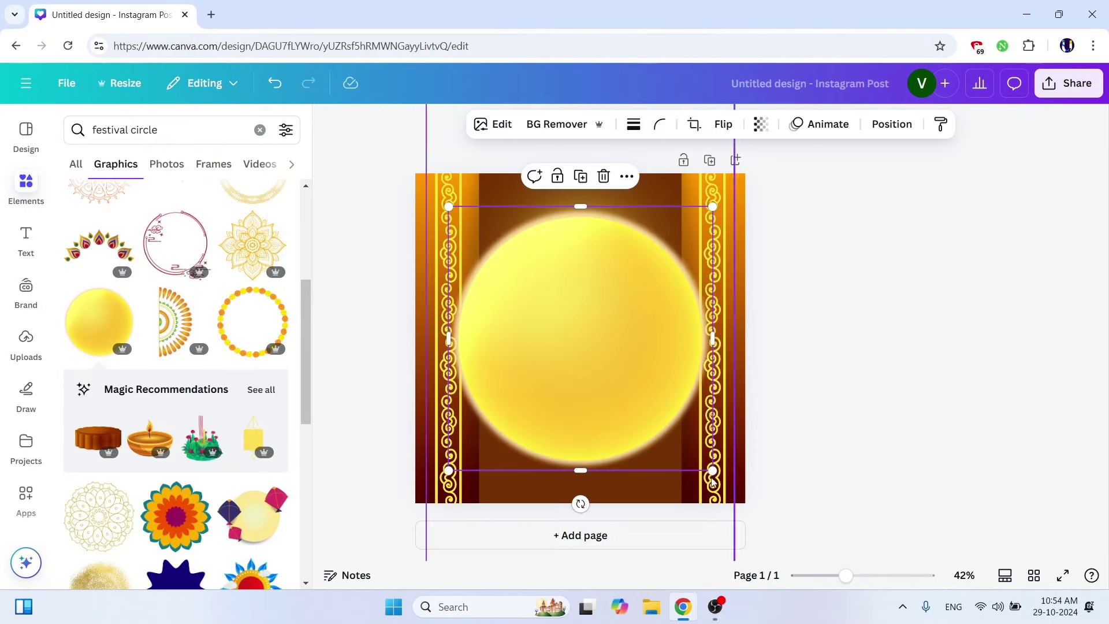
click(911, 342)
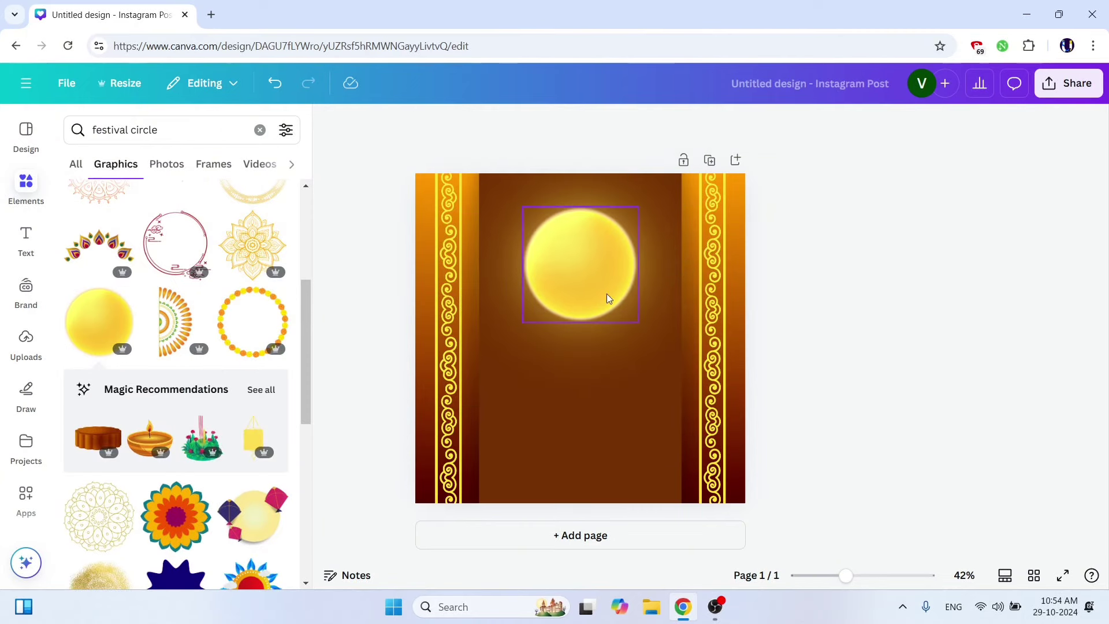
Add the ornamental ring, enlarge it and centre it around the yellow circle.
scroll(198, 284, up, 3)
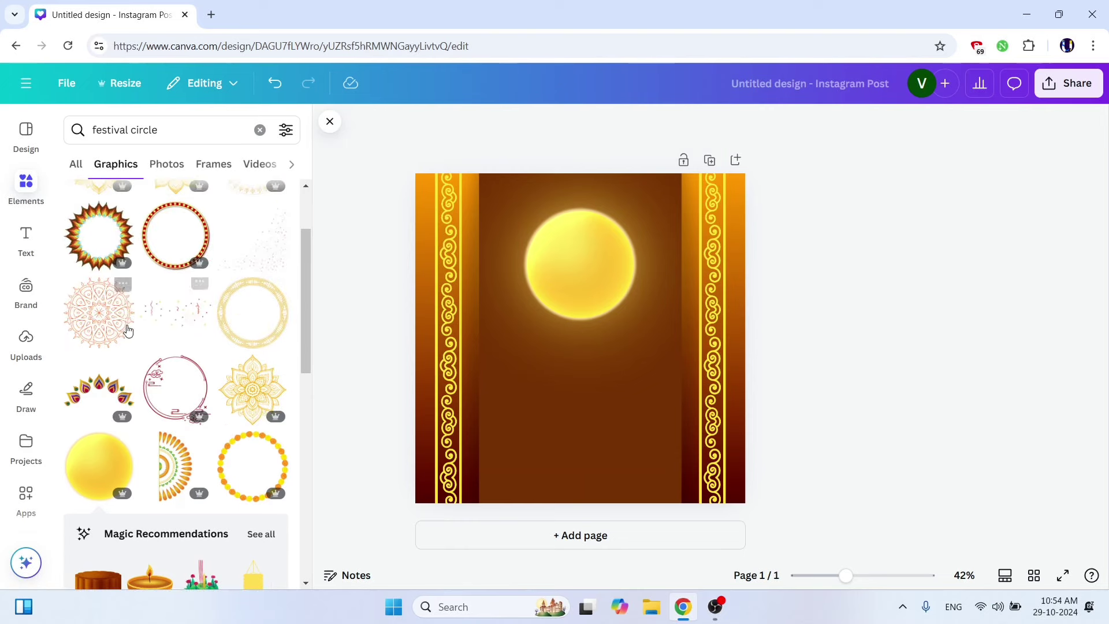
scroll(242, 323, up, 2)
click(243, 270)
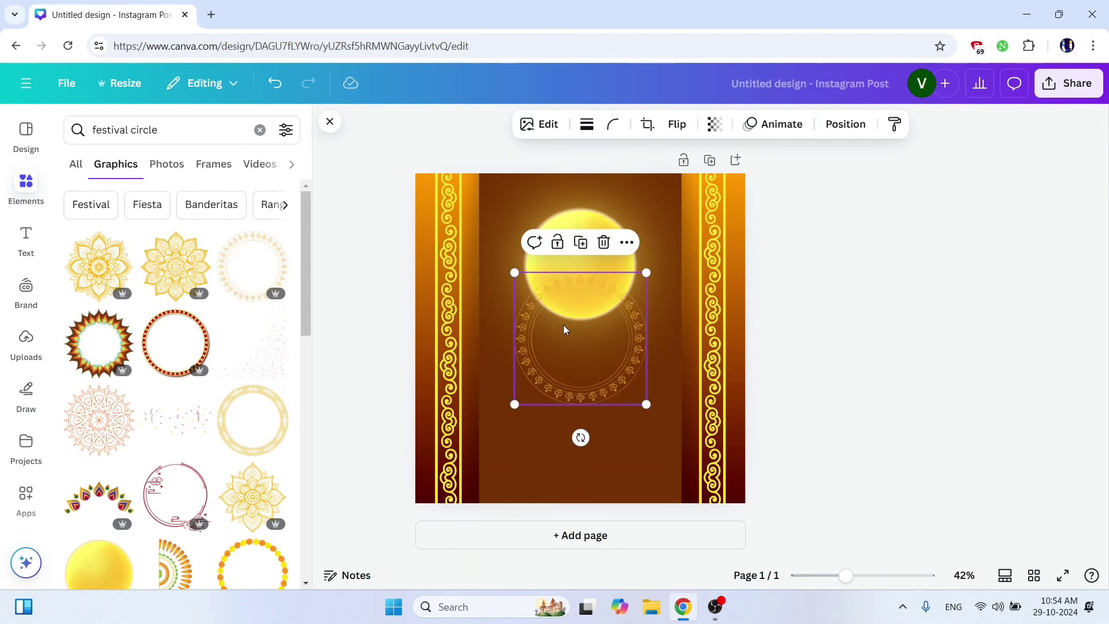
drag(585, 335, 566, 250)
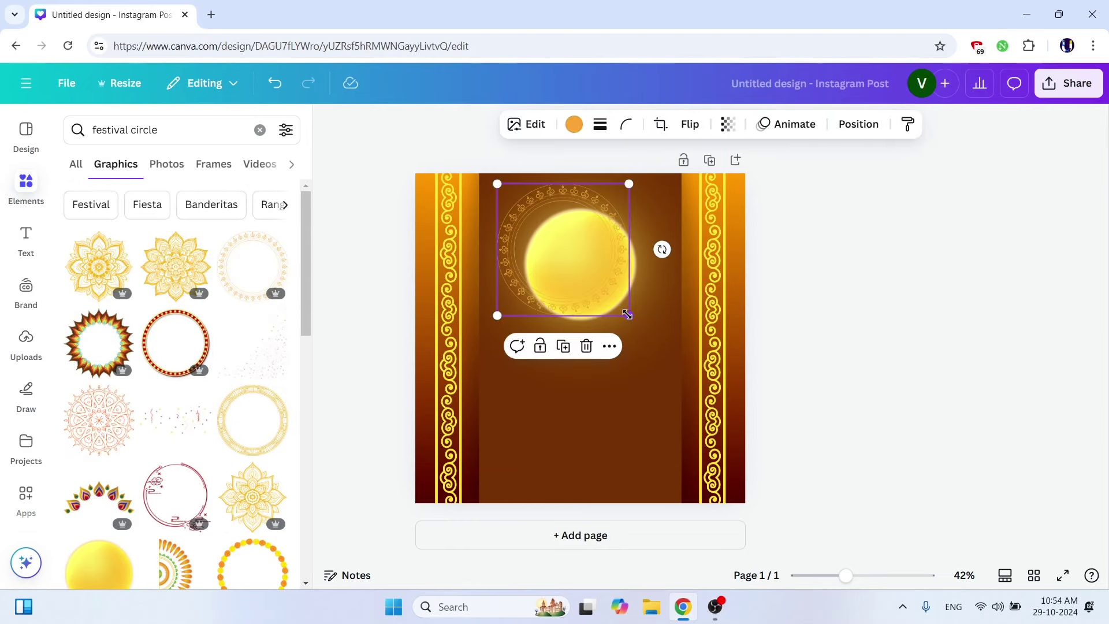
mouse_move(628, 315)
mouse_down()
mouse_move(663, 347)
mouse_move(638, 308)
mouse_up()
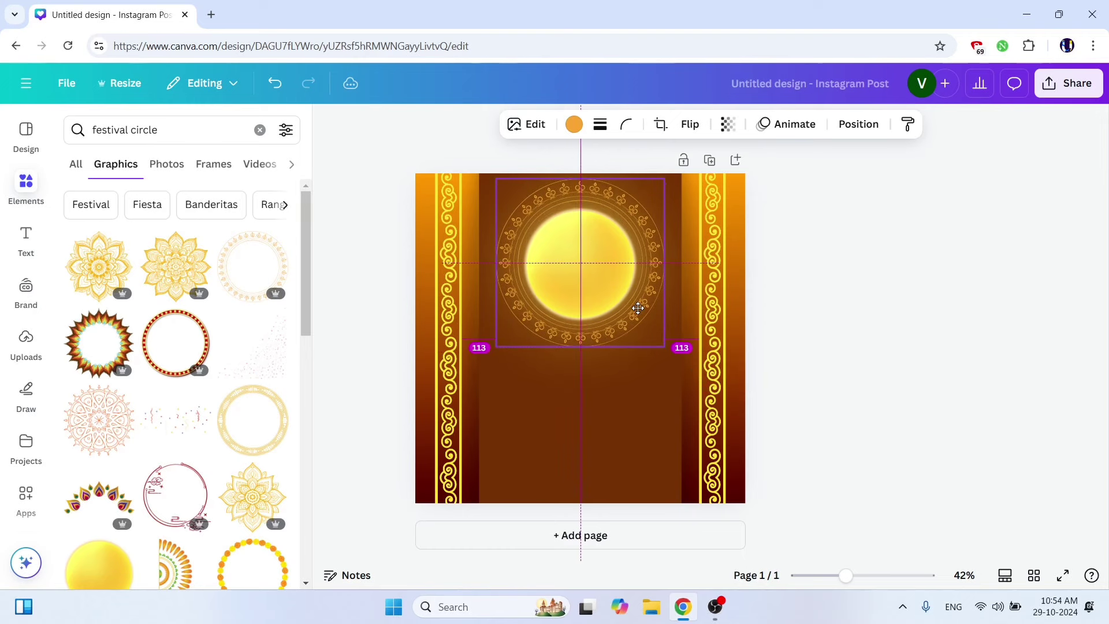
click(900, 331)
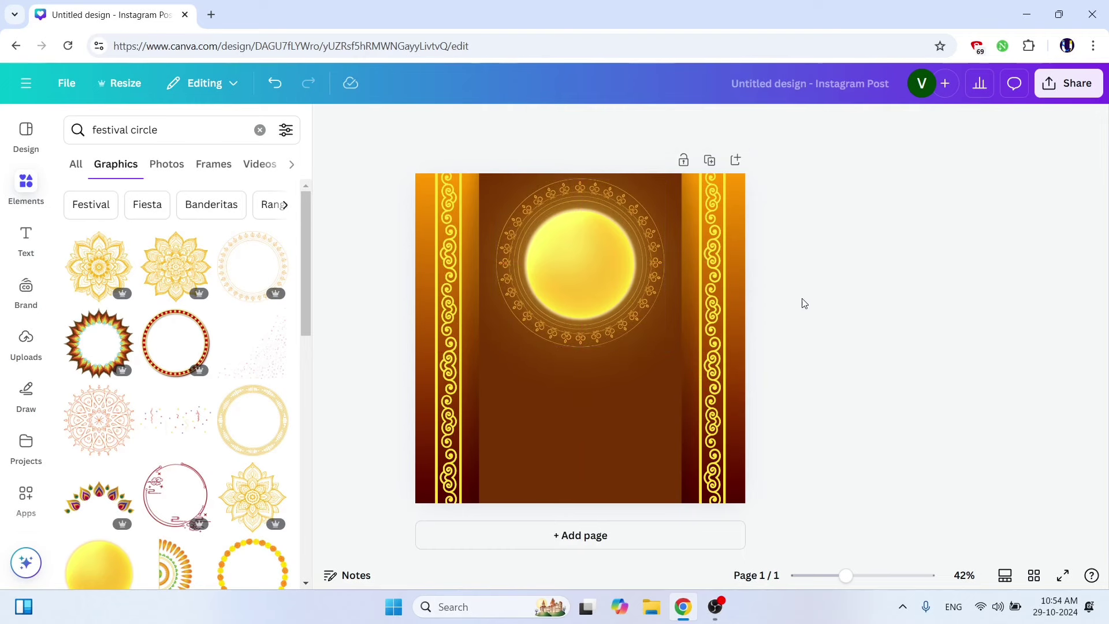
click(107, 139)
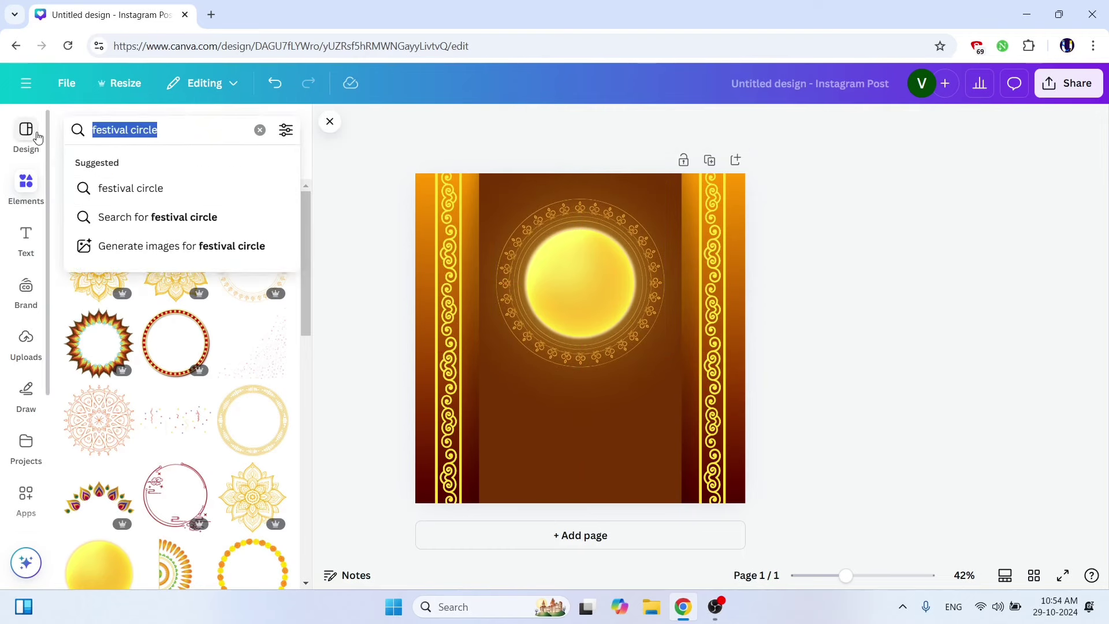
Add the footprints graphic, shrink it into the circle's centre, and colour it deep red.
text(foo)
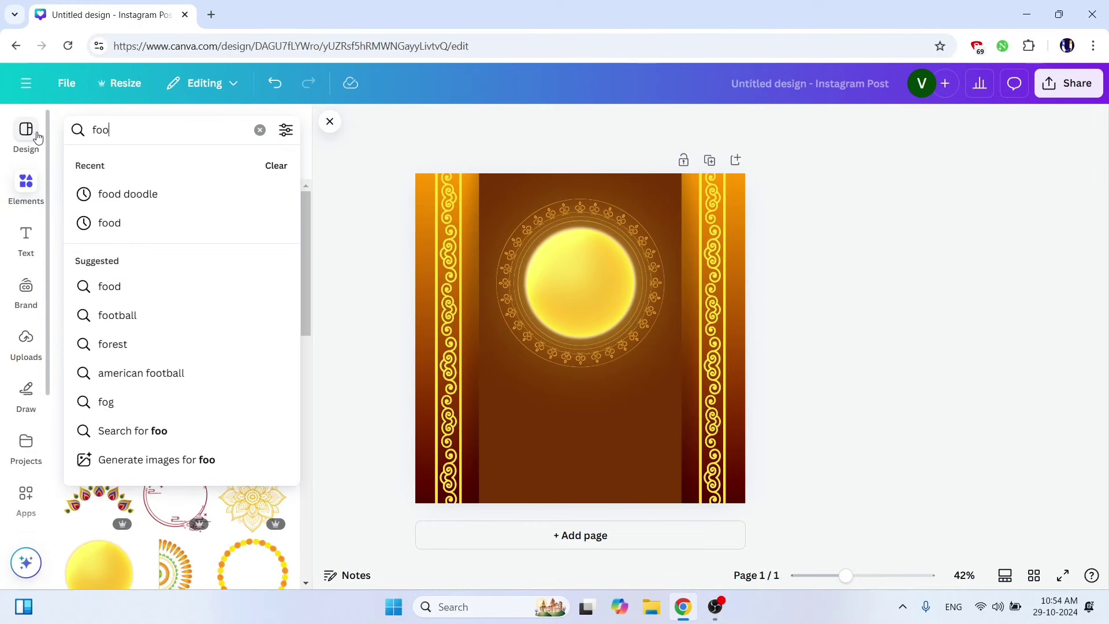
text(t)
key(Return)
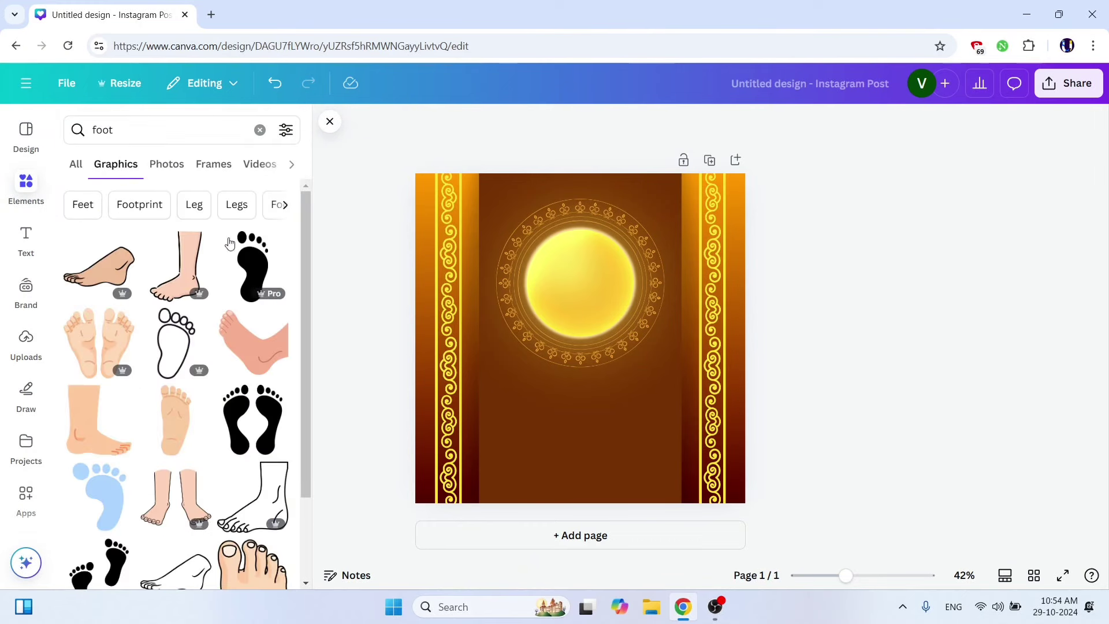
scroll(237, 354, down, 2)
click(238, 354)
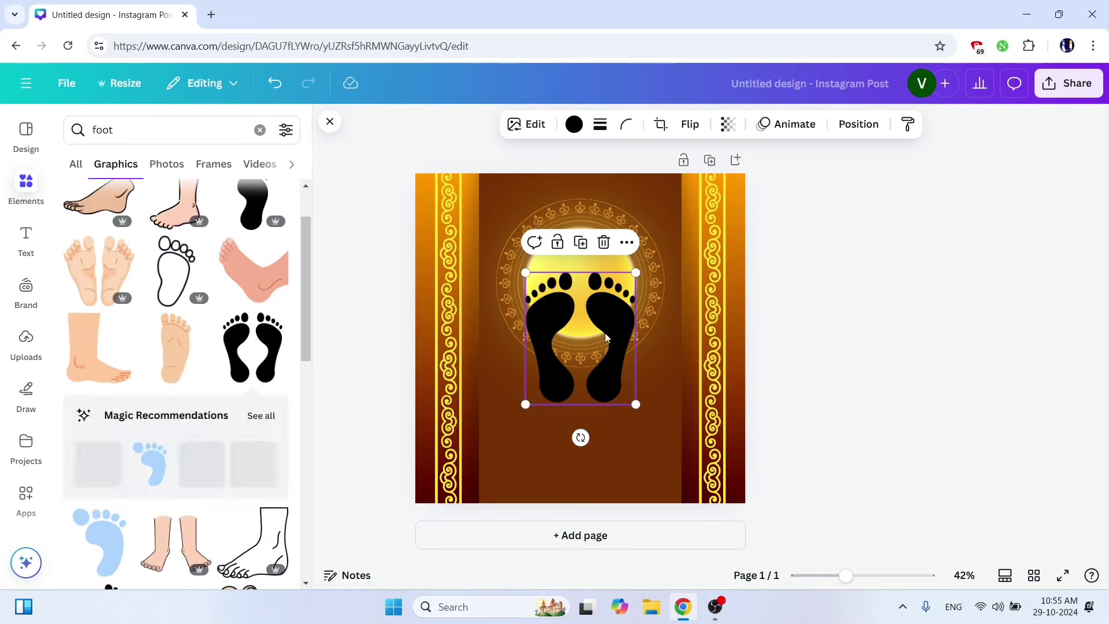
drag(634, 403, 572, 324)
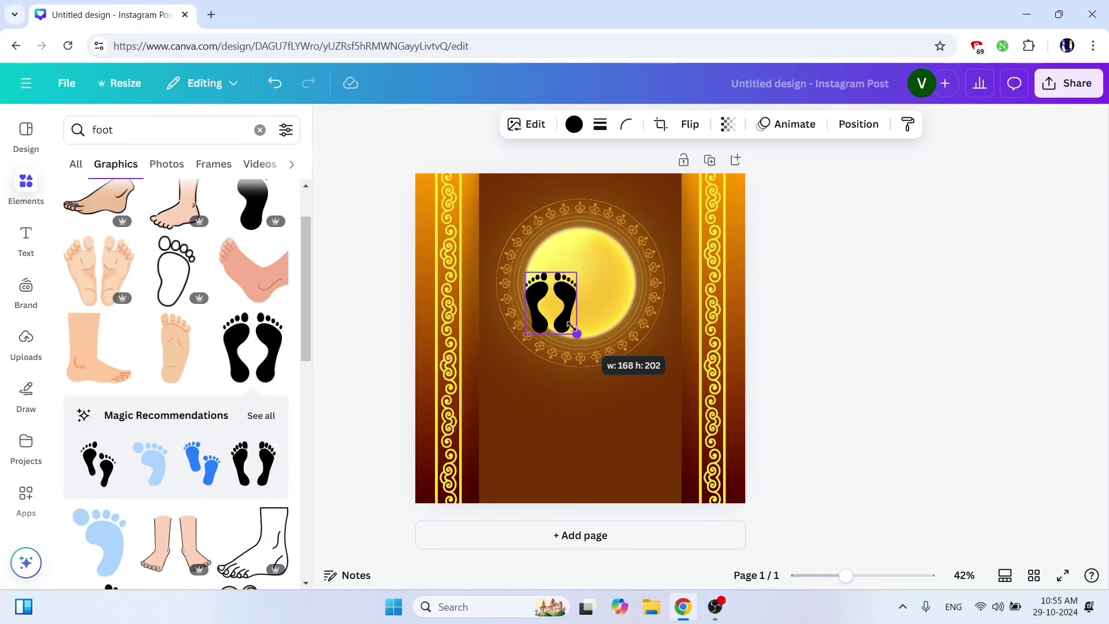
drag(549, 283, 579, 273)
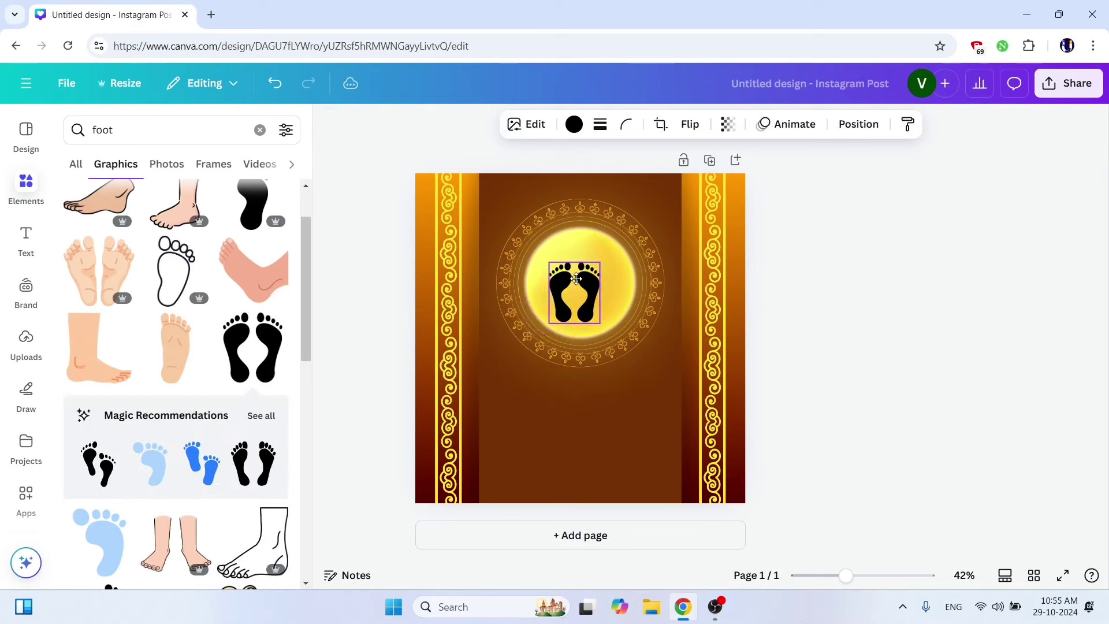
click(574, 124)
click(79, 239)
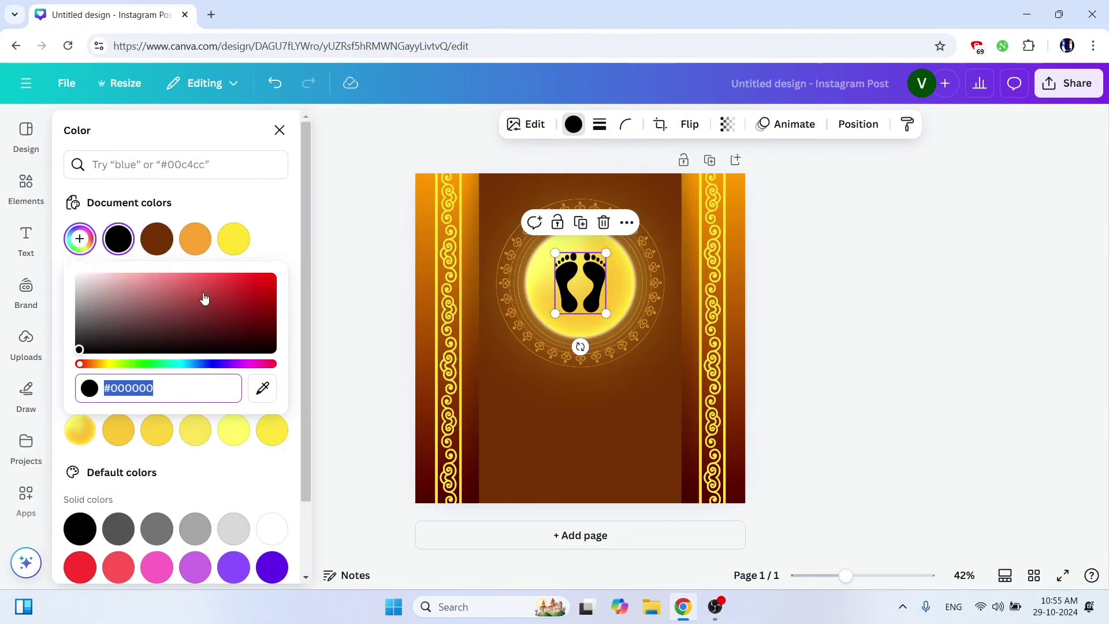
click(225, 276)
click(236, 292)
Add a small 'swastik' graphic and place it on the footprints.
click(25, 185)
text(swa)
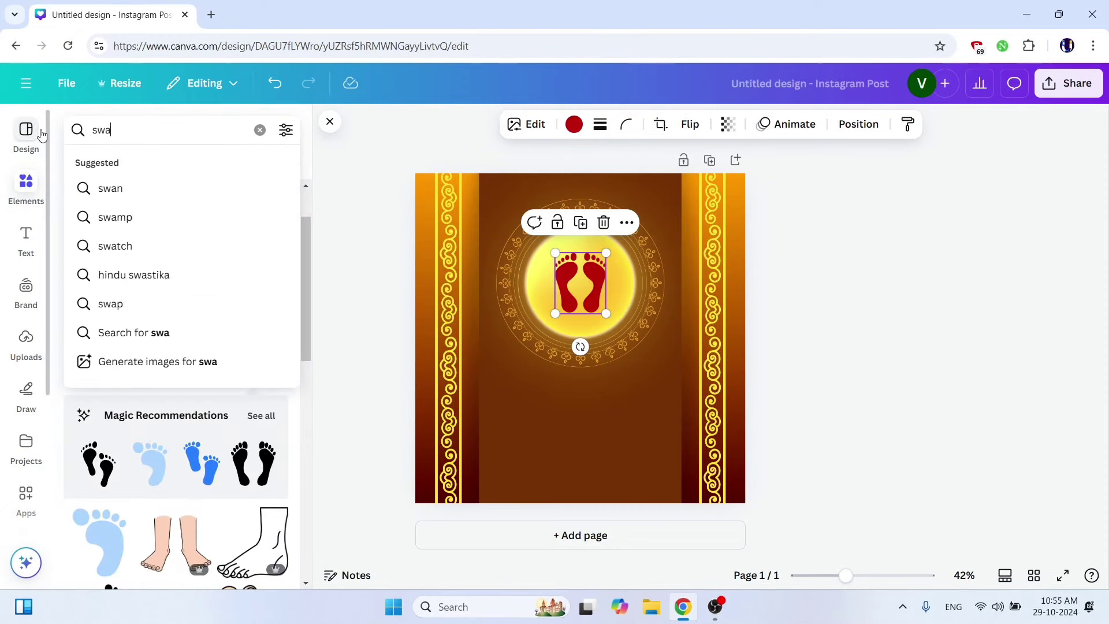
text(stik)
key(Return)
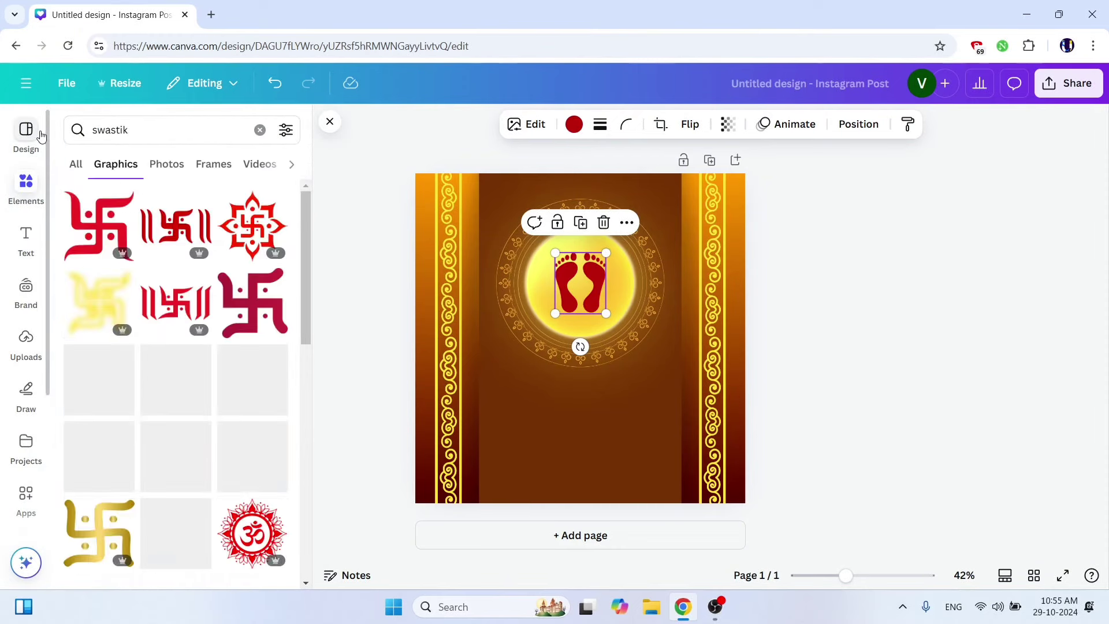
click(98, 225)
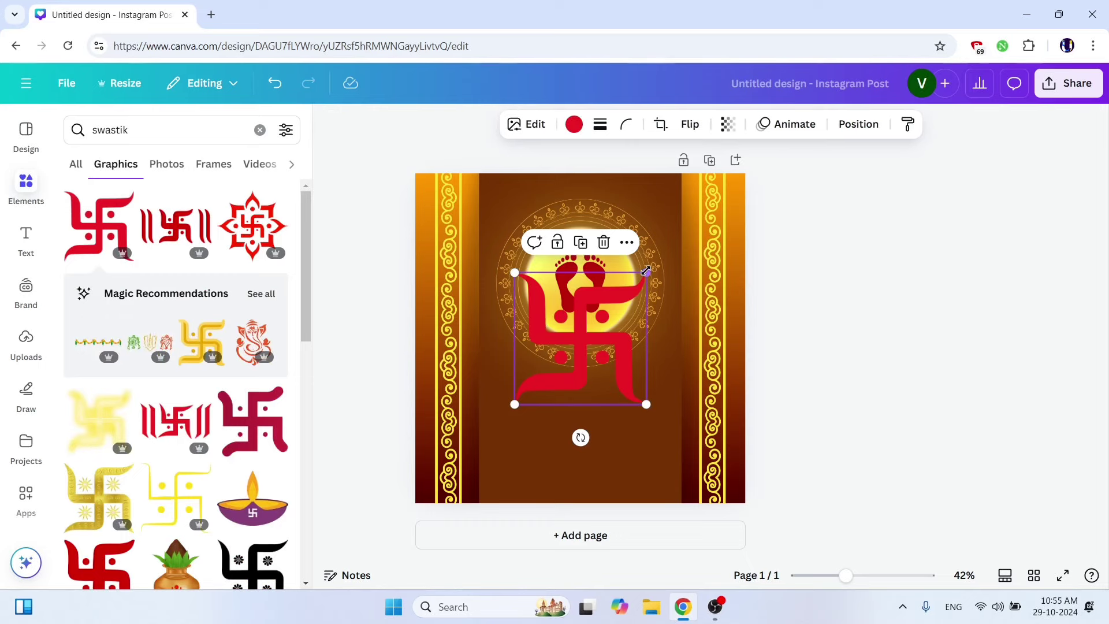
drag(646, 272, 522, 371)
drag(538, 440, 596, 337)
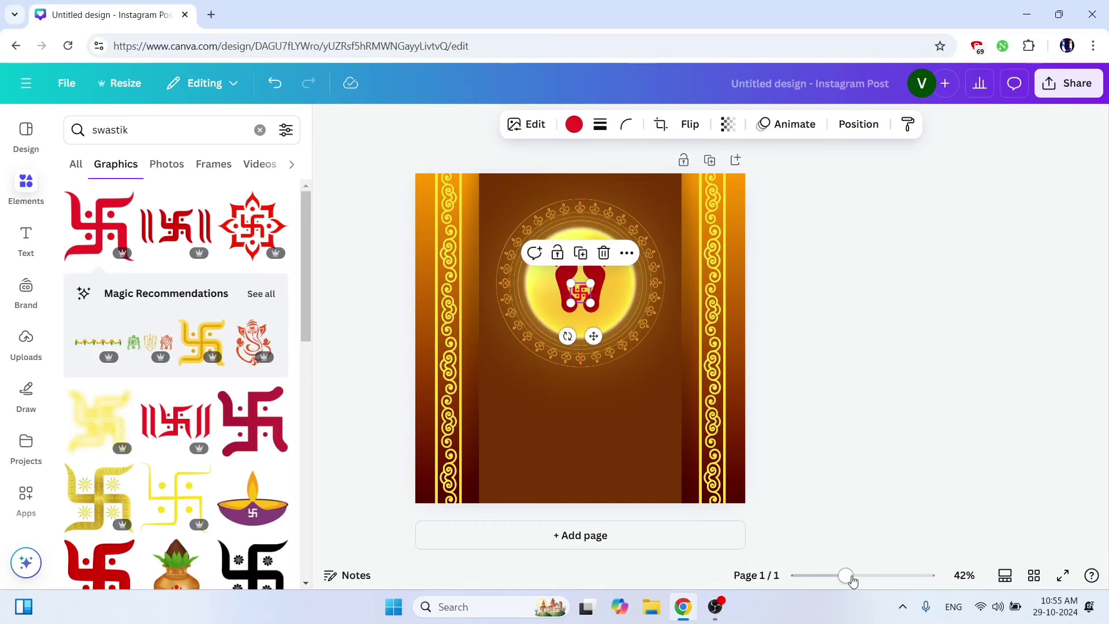
drag(853, 579, 877, 578)
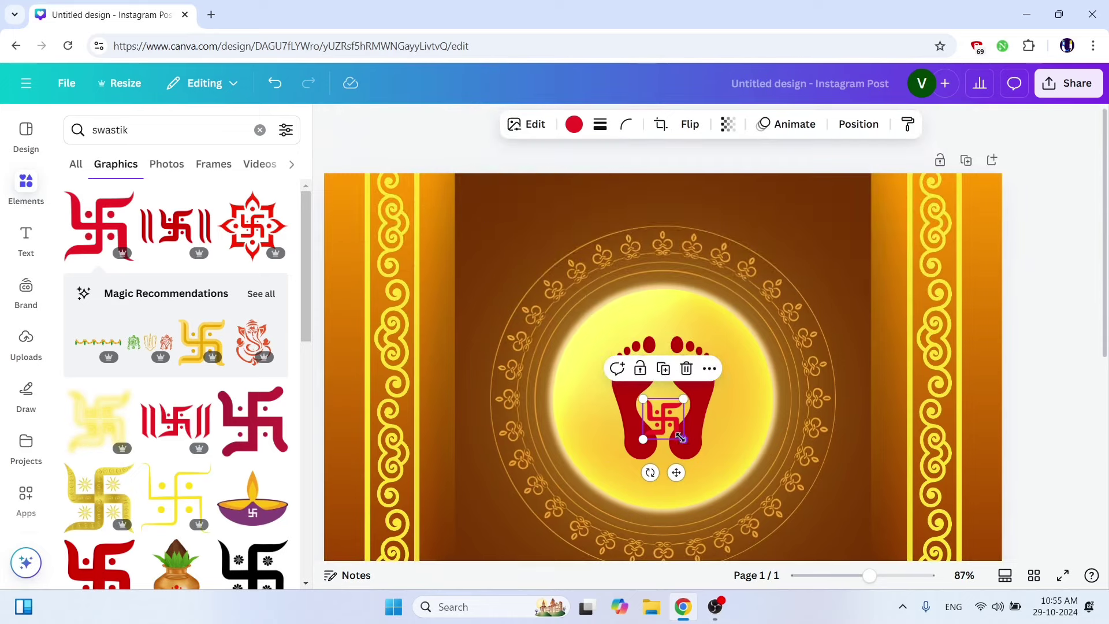
drag(682, 439, 665, 409)
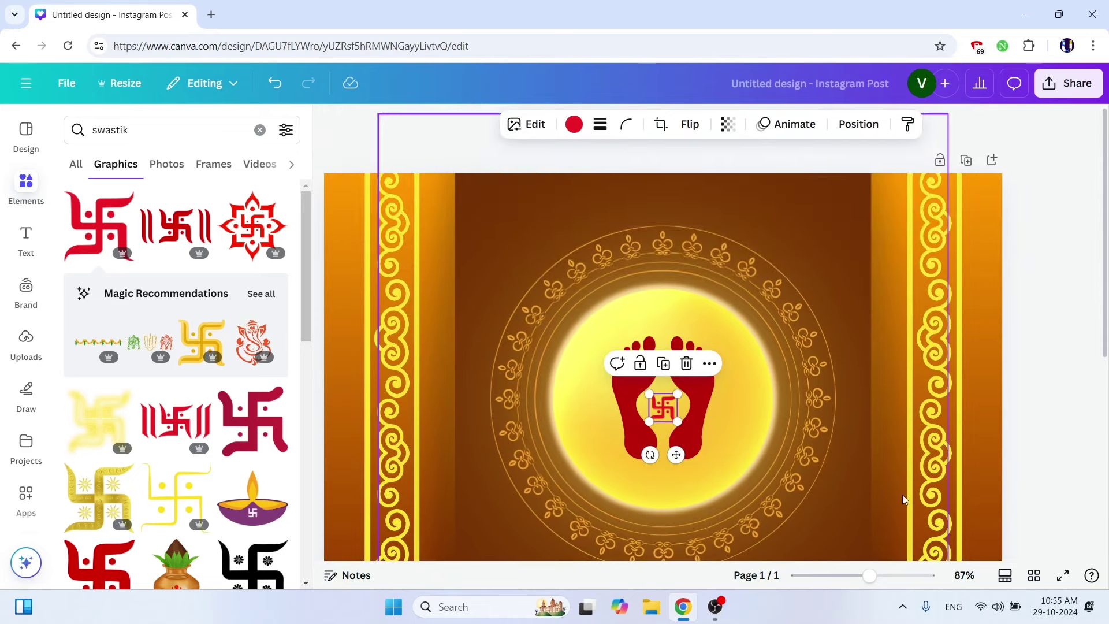
click(144, 129)
Add a small three-coin graphic at the upper right, tilted counter-clockwise.
text(ci)
key(BackSpace)
text(oin)
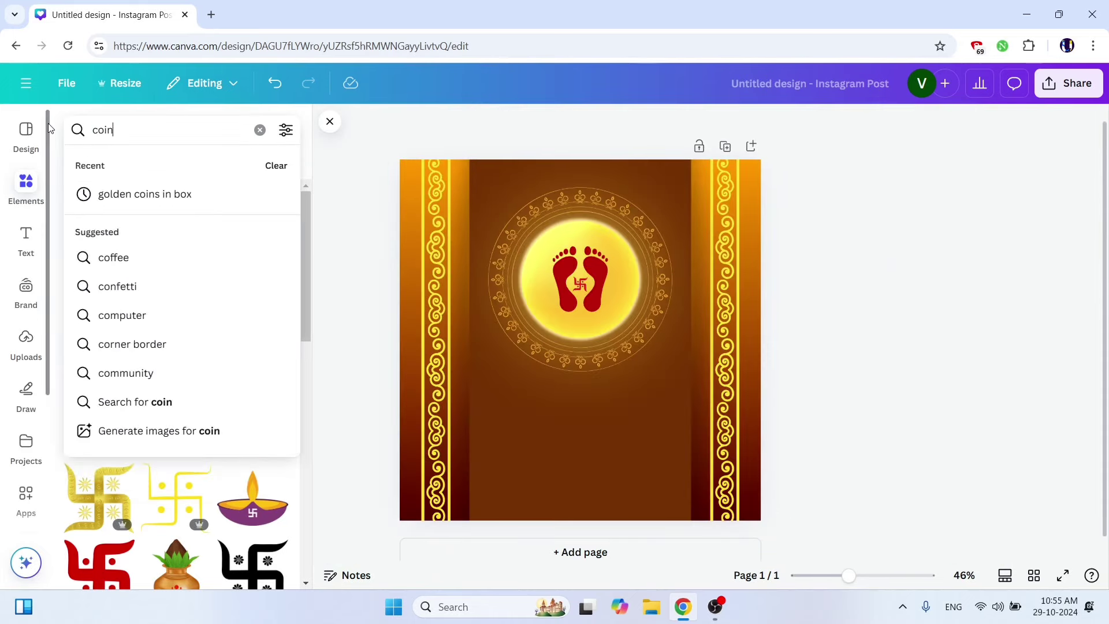
text(s)
key(Return)
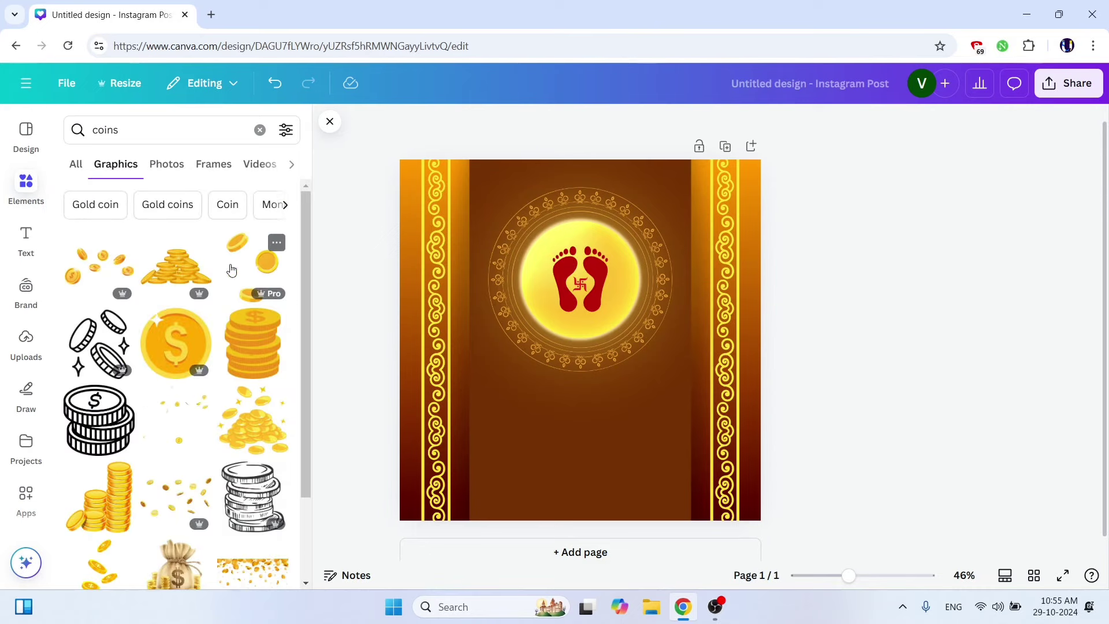
click(231, 269)
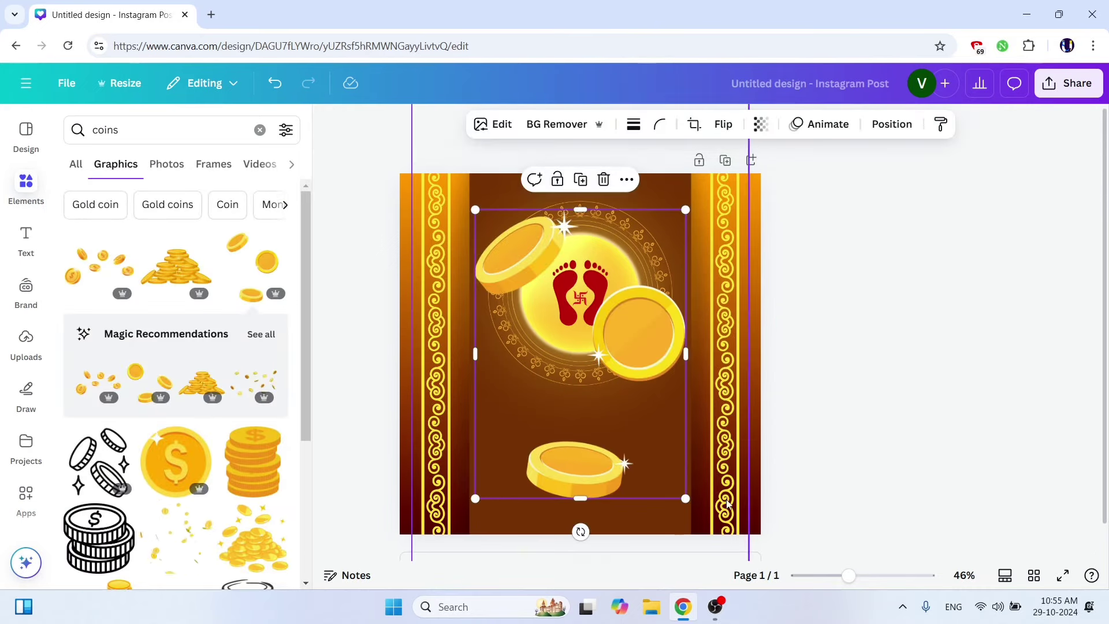
drag(685, 497, 580, 347)
drag(540, 255, 690, 229)
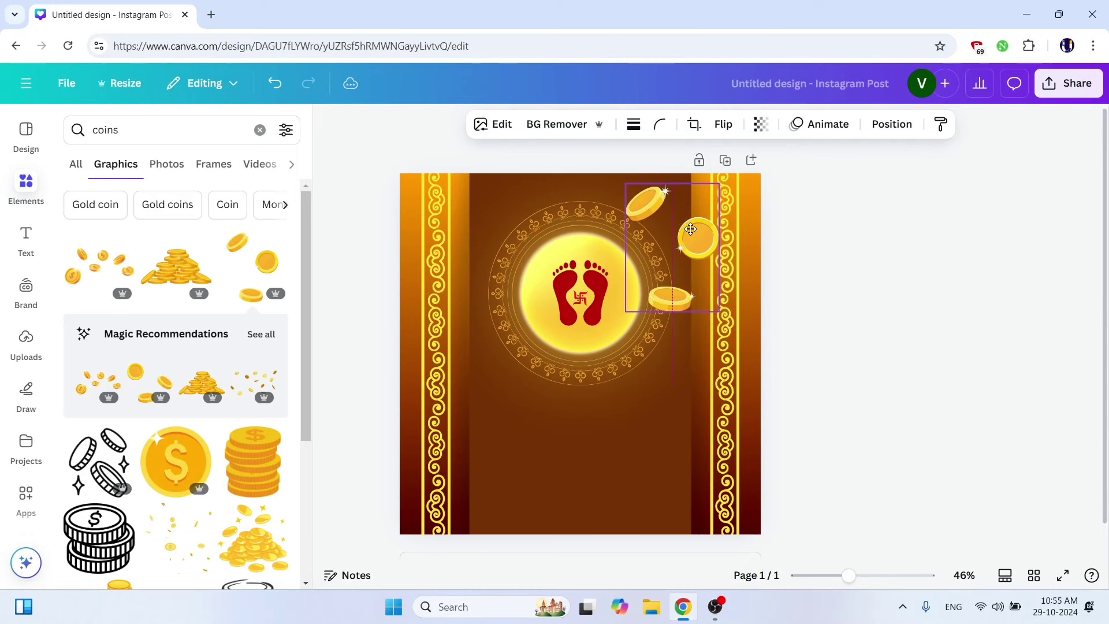
drag(721, 313, 692, 266)
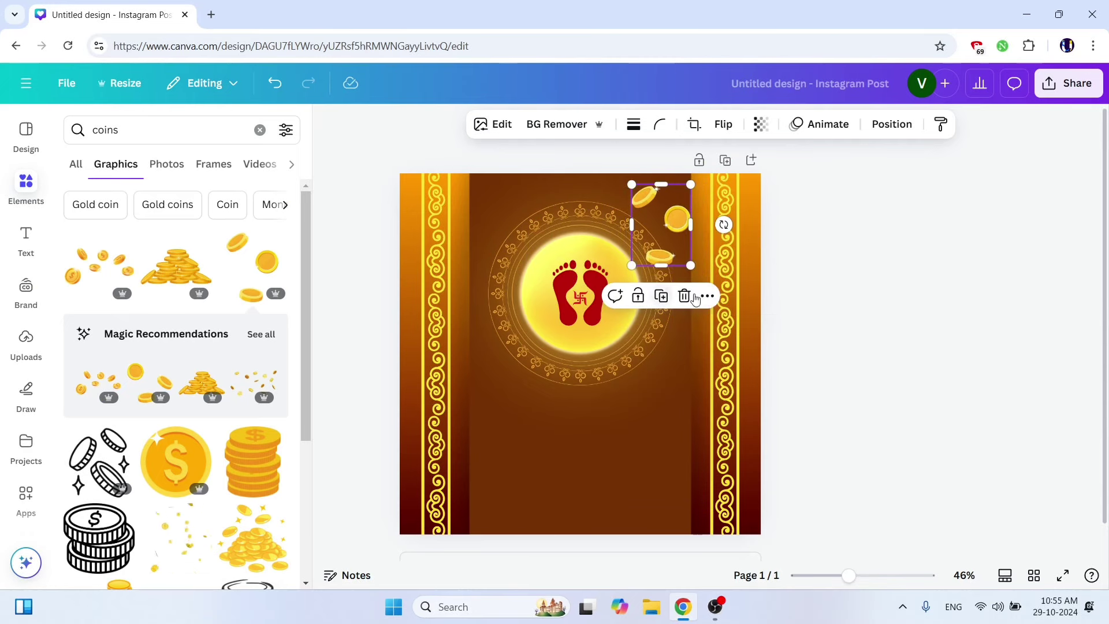
drag(724, 224, 722, 200)
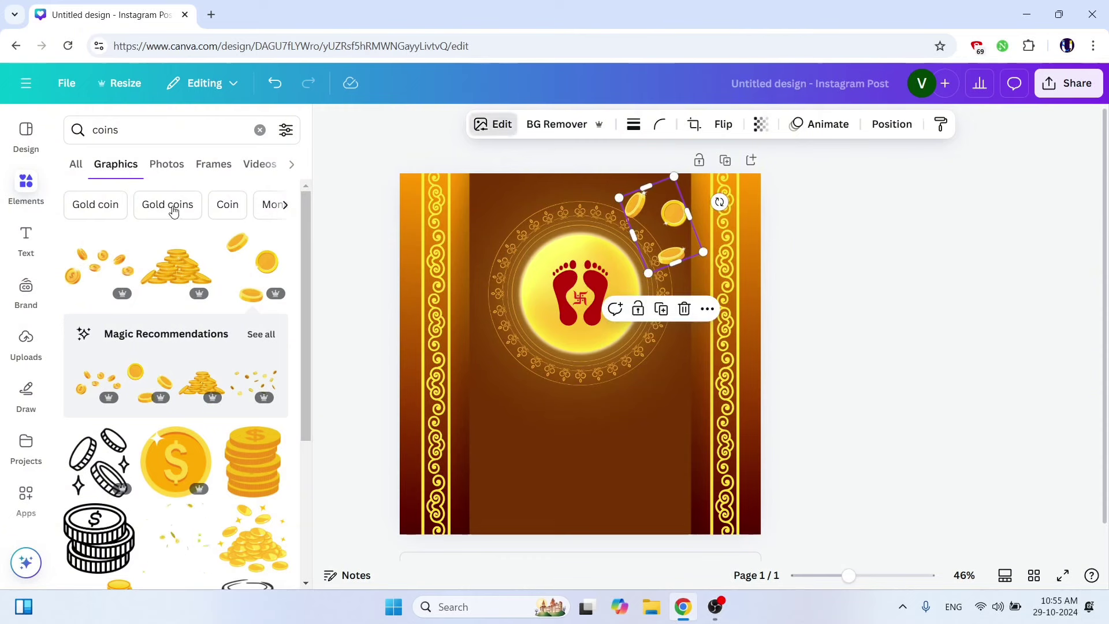
Apply a Whole image blur to the coins.
click(492, 124)
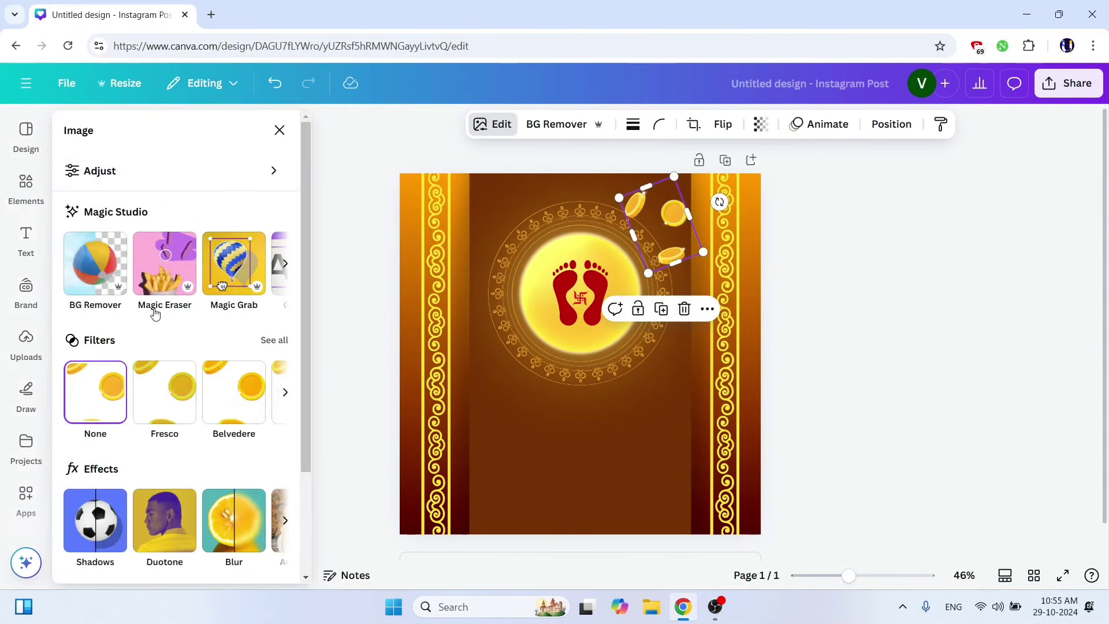
click(240, 528)
click(234, 186)
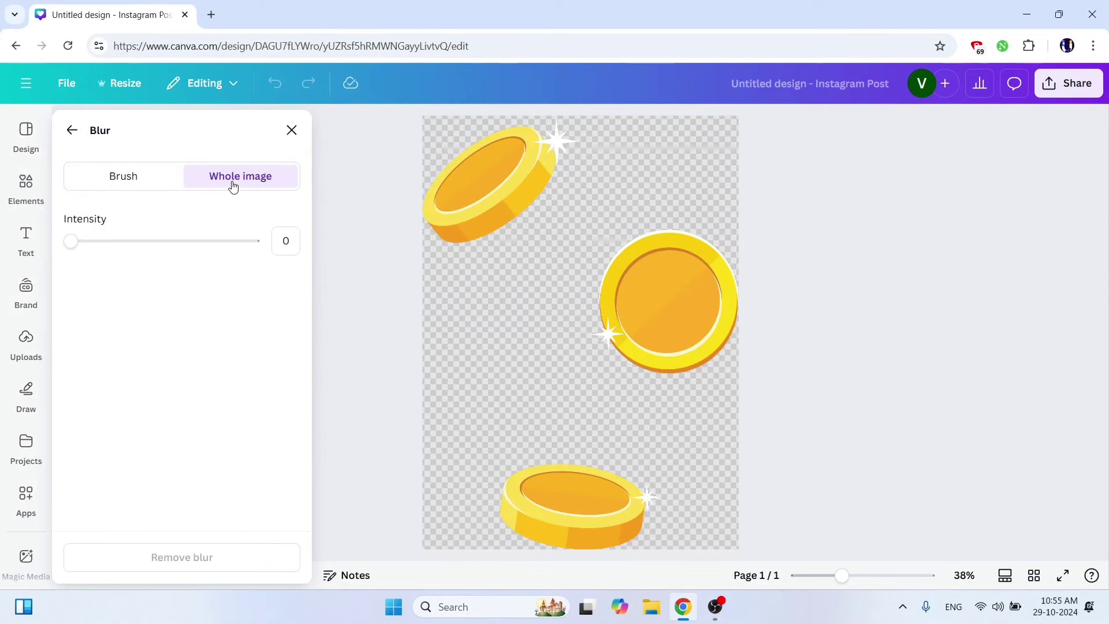
mouse_move(146, 247)
mouse_down()
mouse_move(204, 244)
mouse_move(143, 245)
mouse_up()
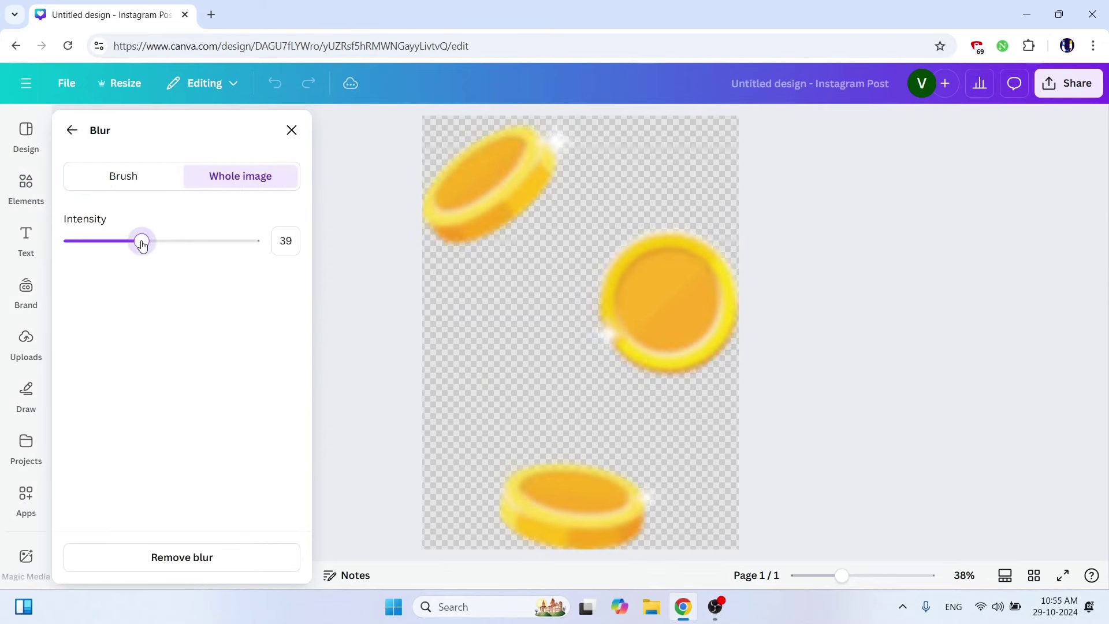
click(70, 132)
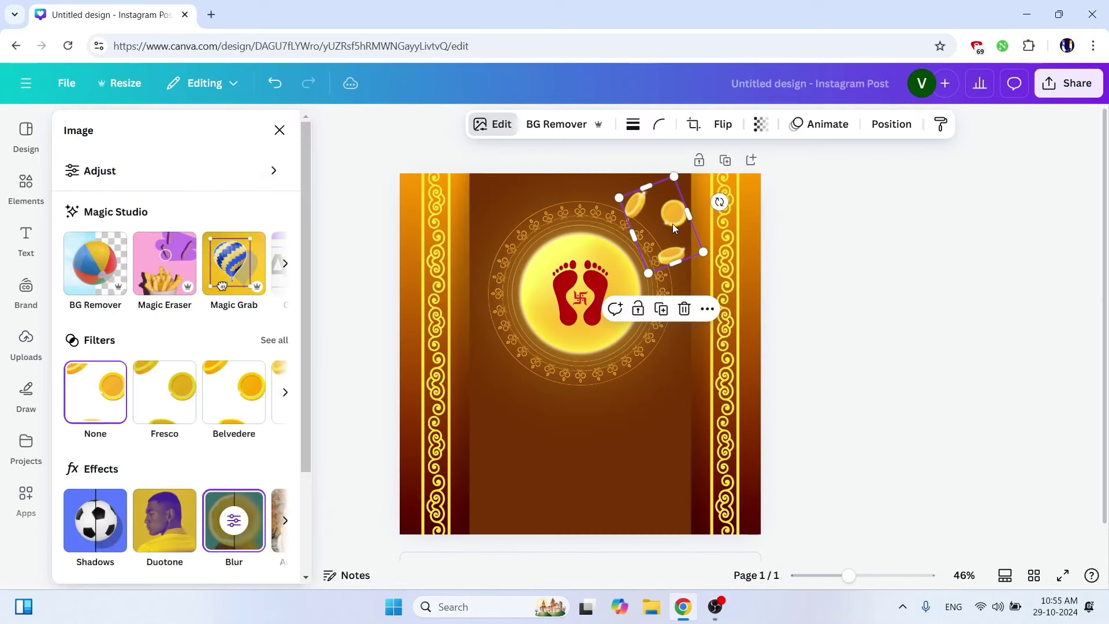
Duplicate the blurred coins with Ctrl+D and place rotated copies around the circle.
key(ctrl+d)
drag(674, 228, 595, 353)
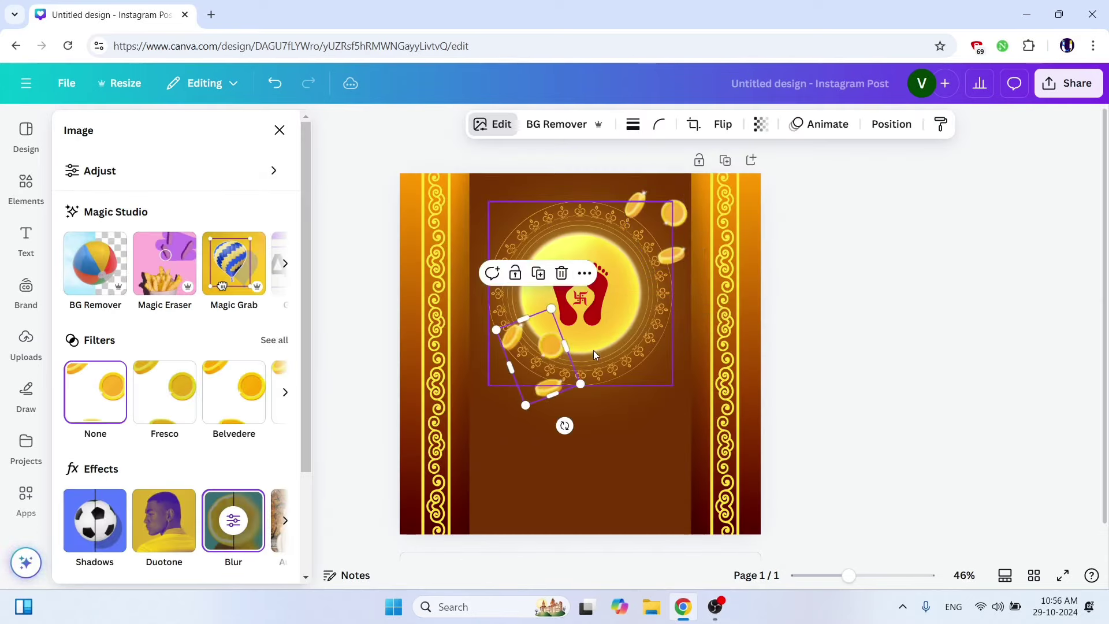
drag(564, 426, 543, 224)
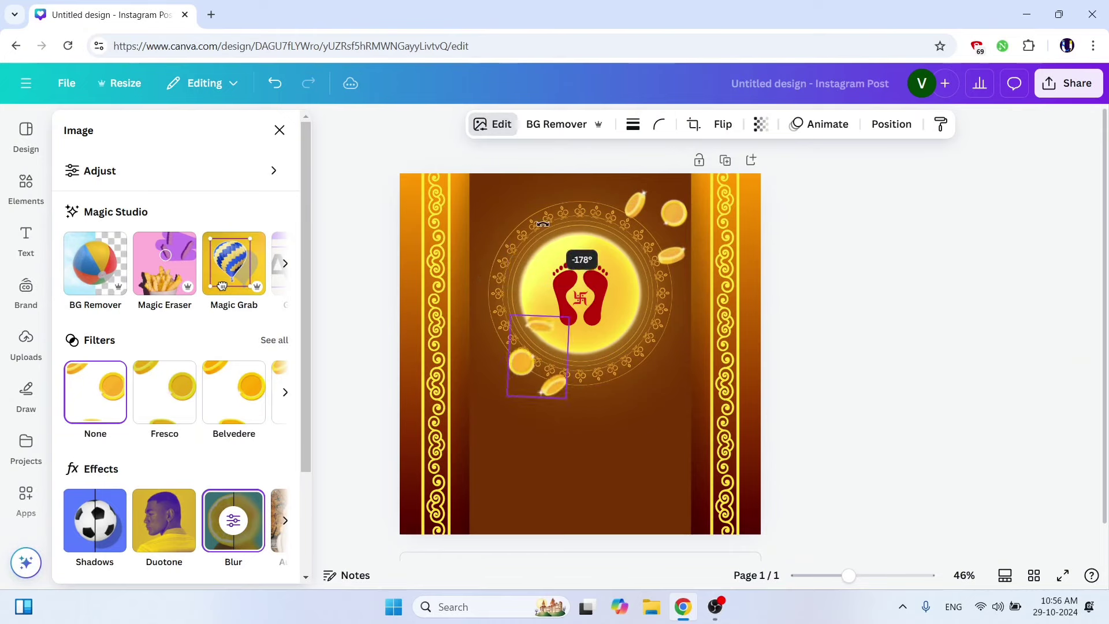
click(507, 310)
mouse_move(537, 352)
mouse_down()
mouse_move(462, 243)
mouse_move(530, 352)
mouse_move(619, 396)
mouse_move(661, 389)
mouse_up()
key(ctrl+d)
click(890, 335)
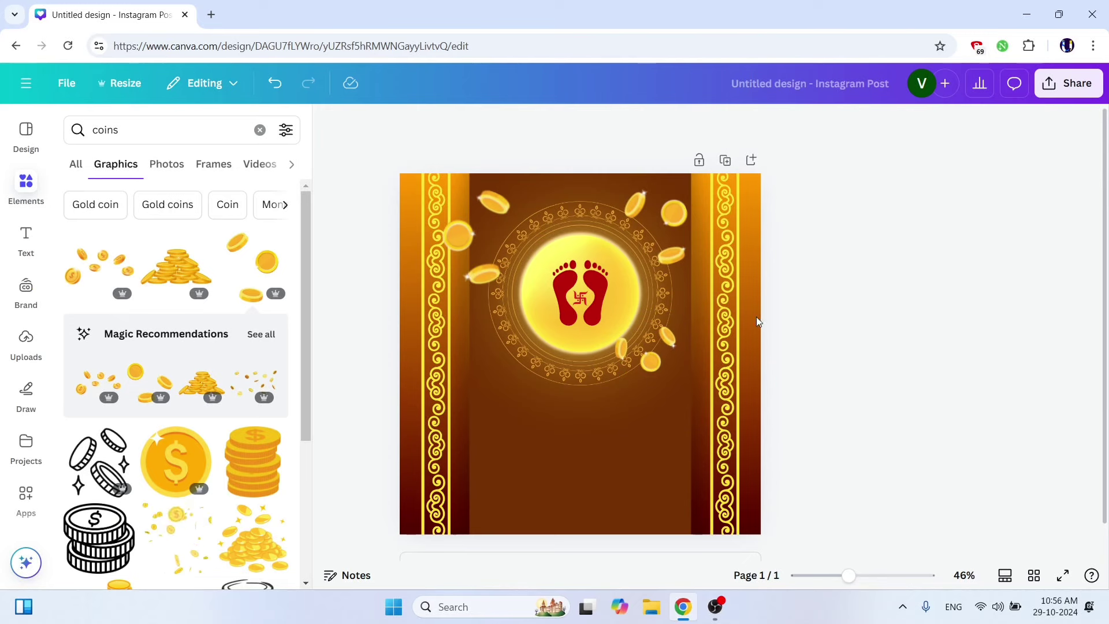
Add a small gold coin pot centred below the footprints emblem.
double_click(119, 130)
text(gold c)
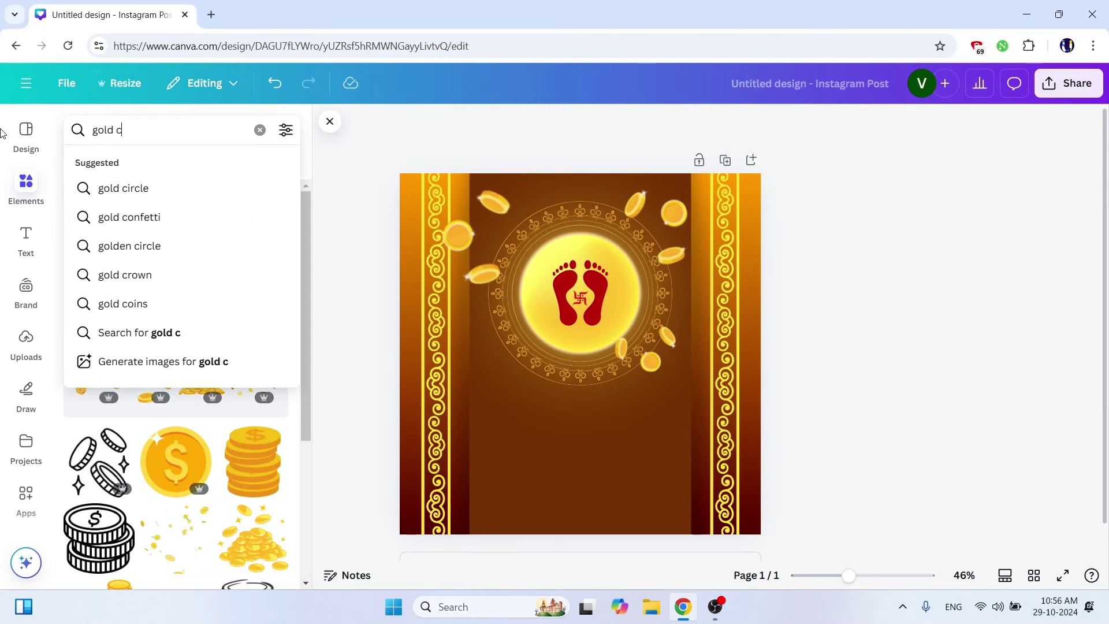
text(oins p)
click(132, 274)
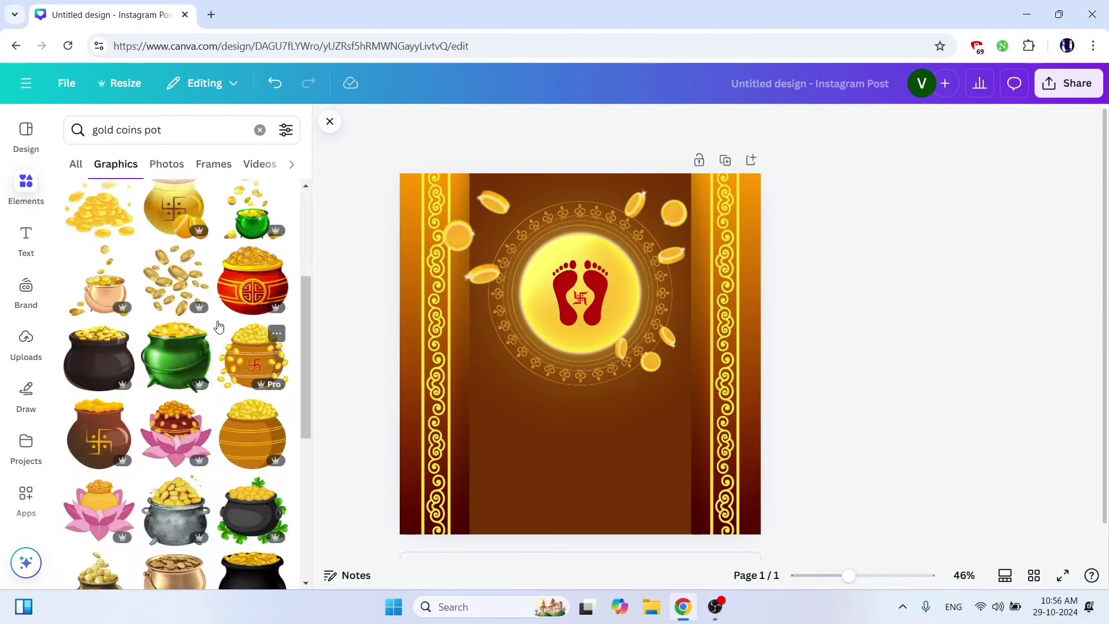
scroll(218, 338, down, 3)
scroll(214, 331, down, 1)
scroll(215, 331, down, 1)
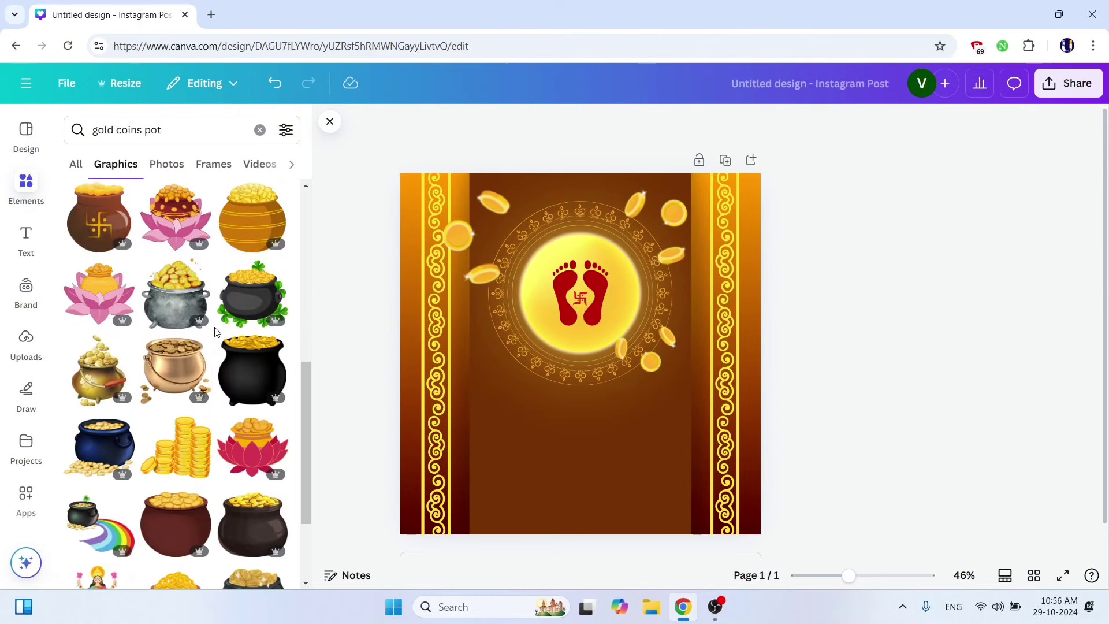
scroll(208, 341, down, 1)
click(179, 340)
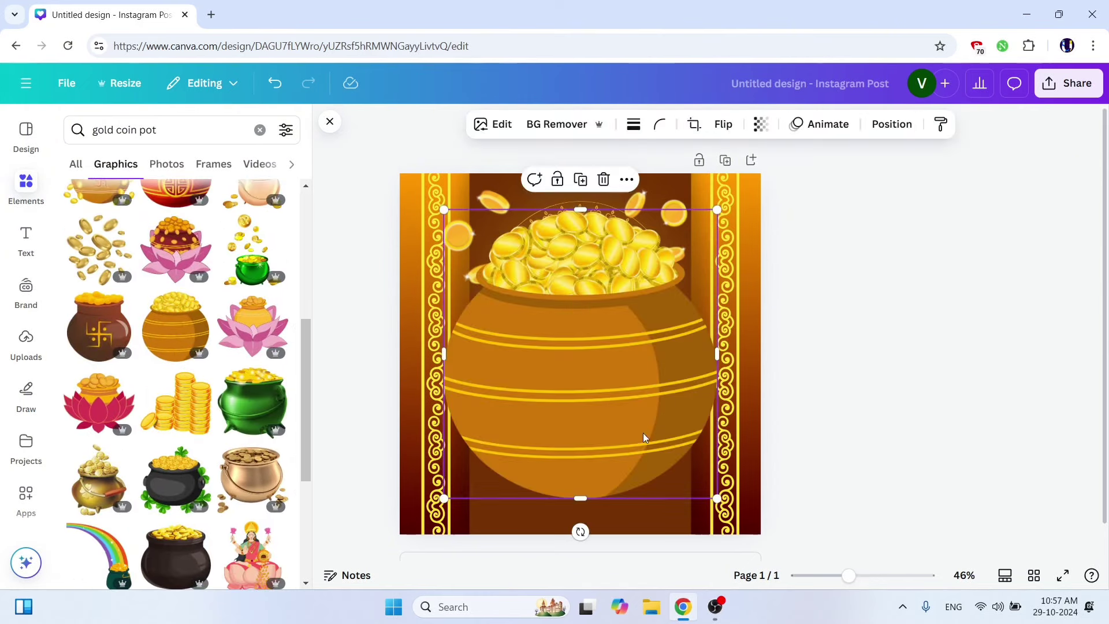
drag(714, 210, 536, 403)
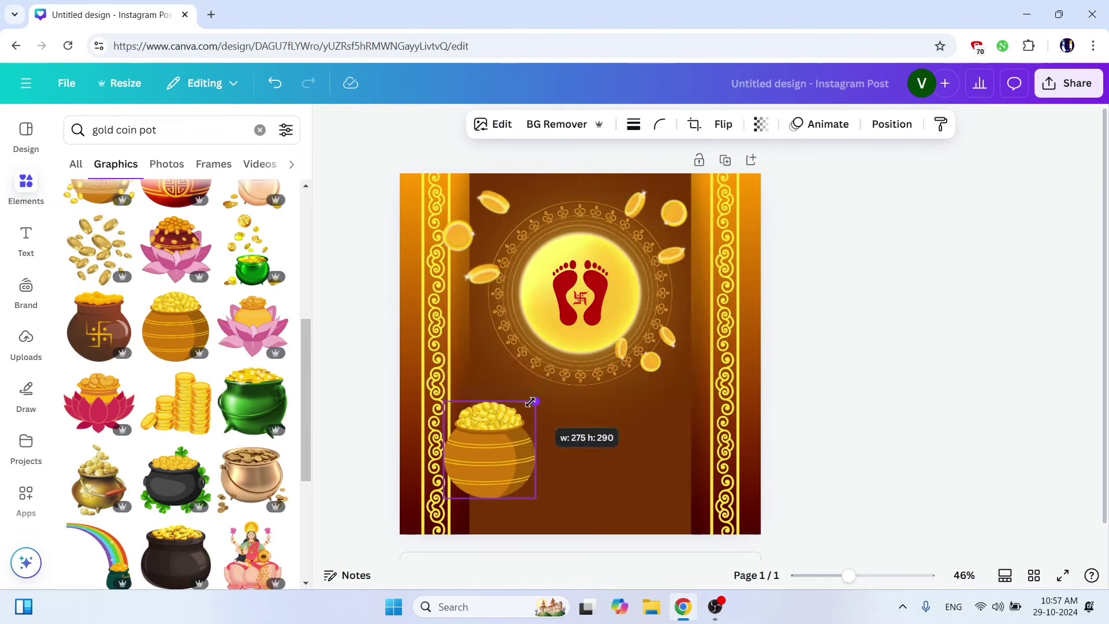
drag(483, 438, 573, 435)
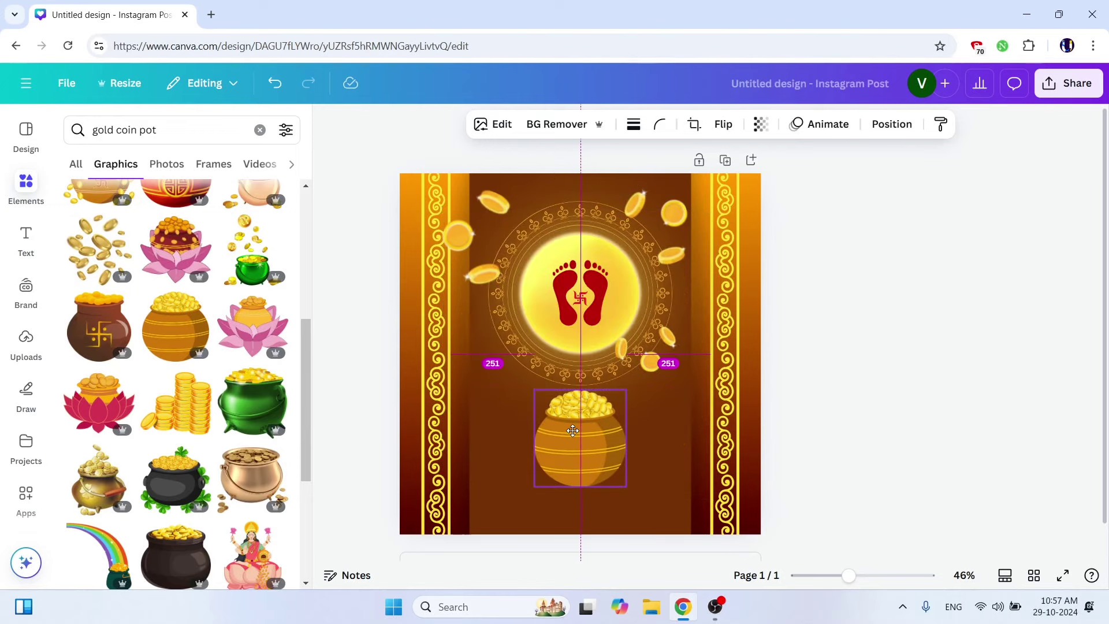
click(307, 217)
Add a shrunken heap of gold coins at the pot's base.
drag(136, 128, 203, 127)
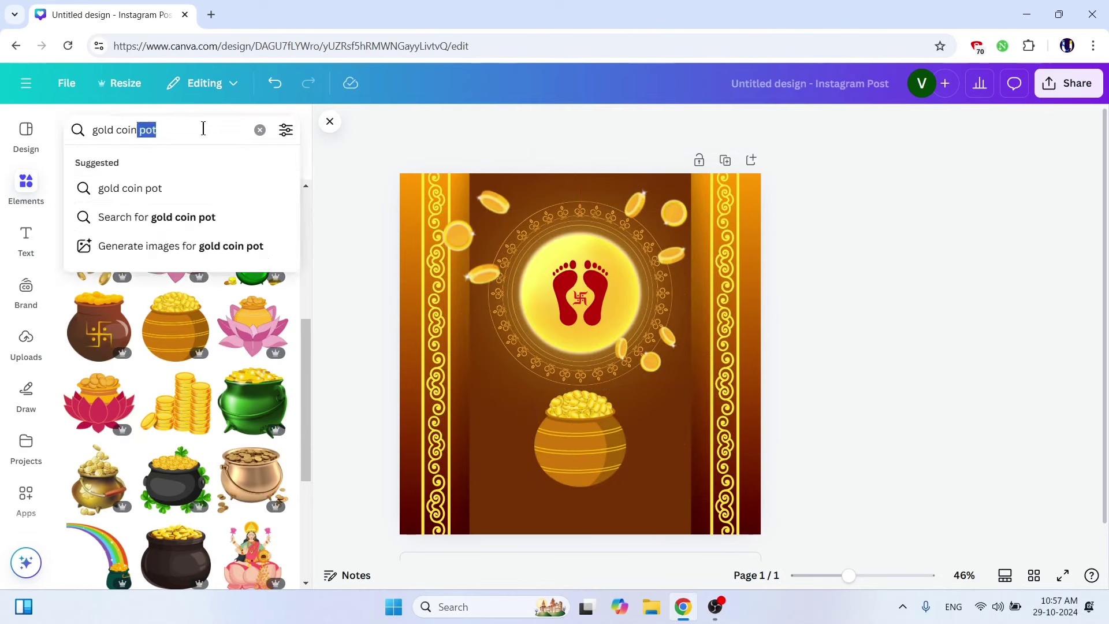
text(s)
key(Return)
click(200, 341)
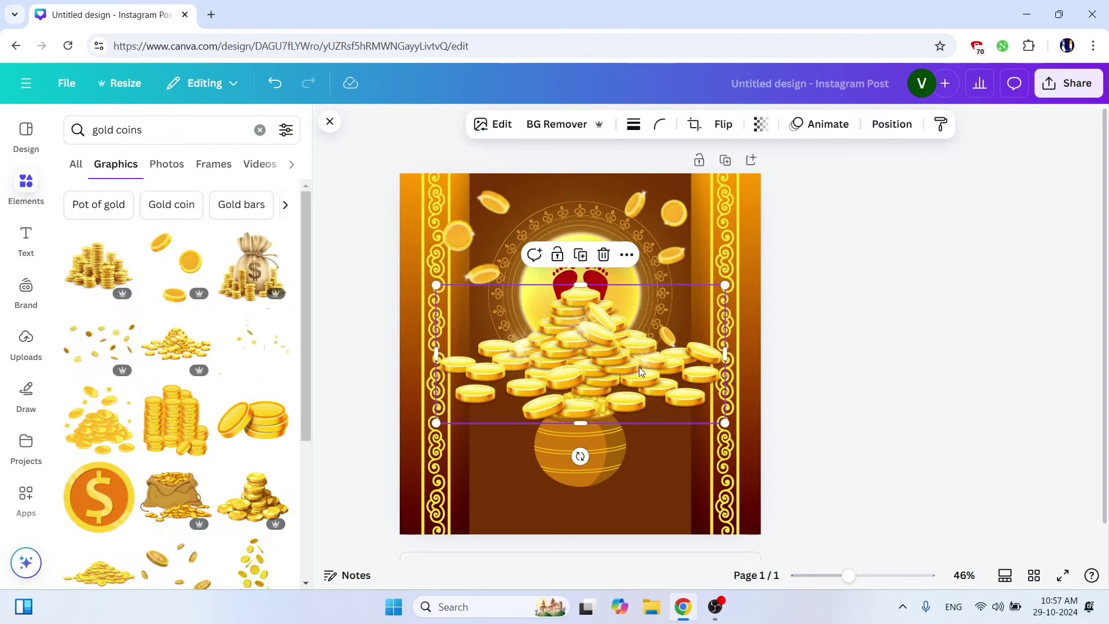
mouse_move(711, 372)
mouse_down()
mouse_move(569, 446)
mouse_move(576, 476)
mouse_up()
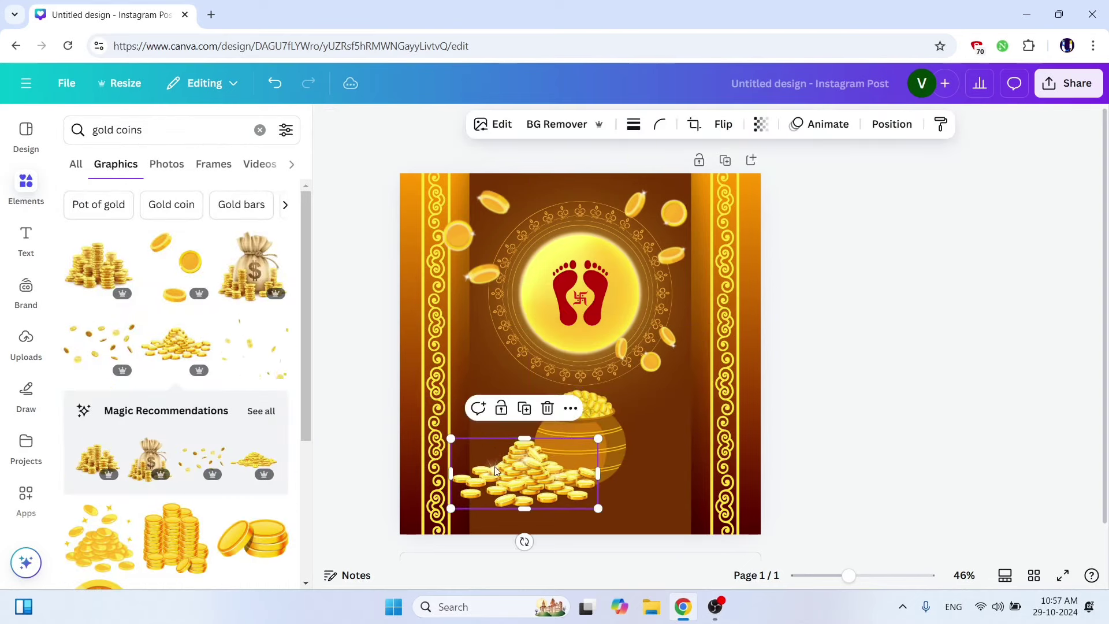
drag(452, 438, 474, 449)
drag(539, 473, 640, 472)
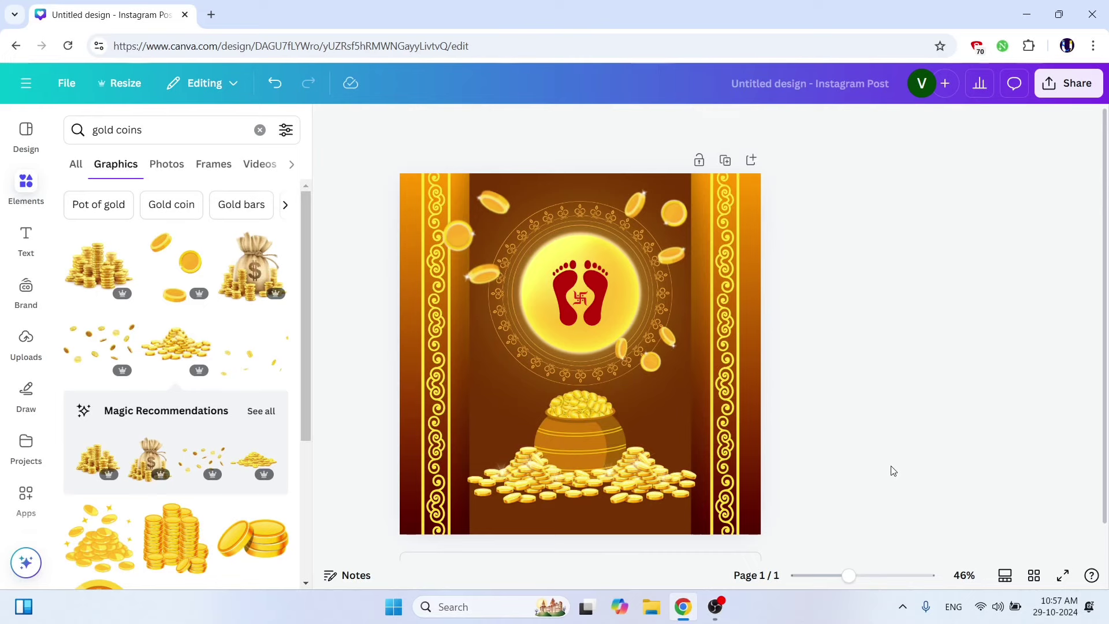
Send the coin heap behind the pot in the layer order.
click(892, 123)
drag(207, 245, 199, 338)
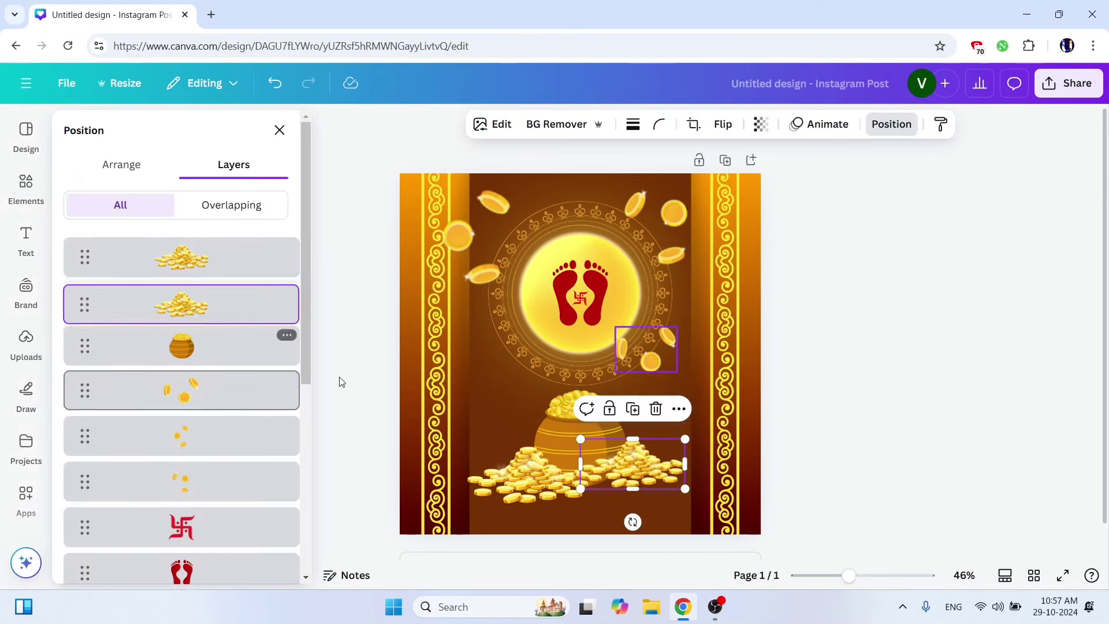
drag(206, 298, 206, 347)
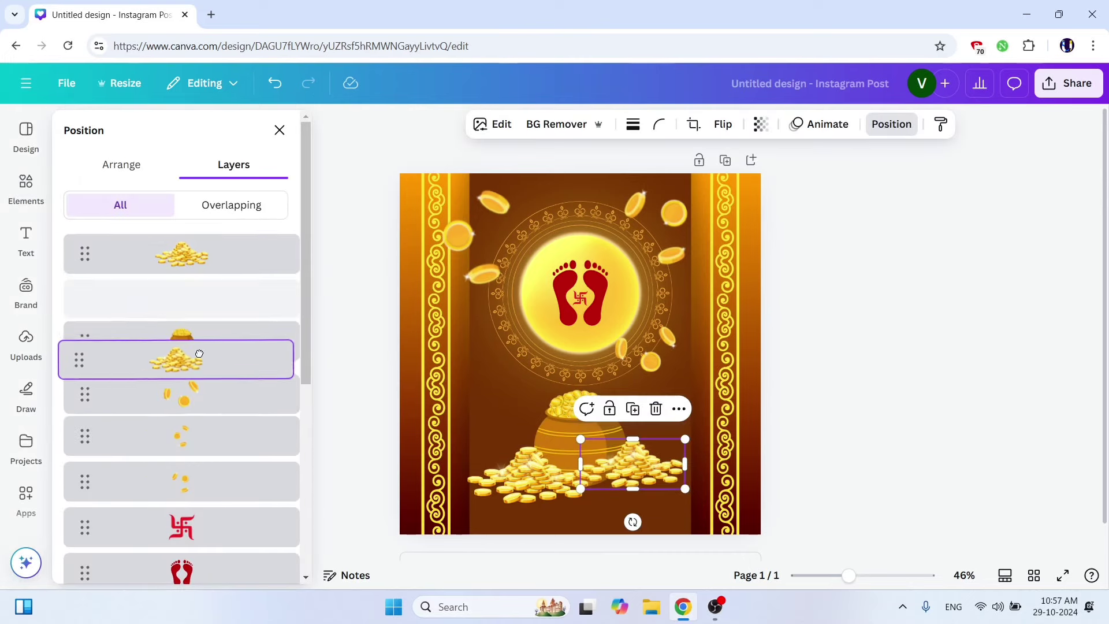
click(910, 495)
click(99, 138)
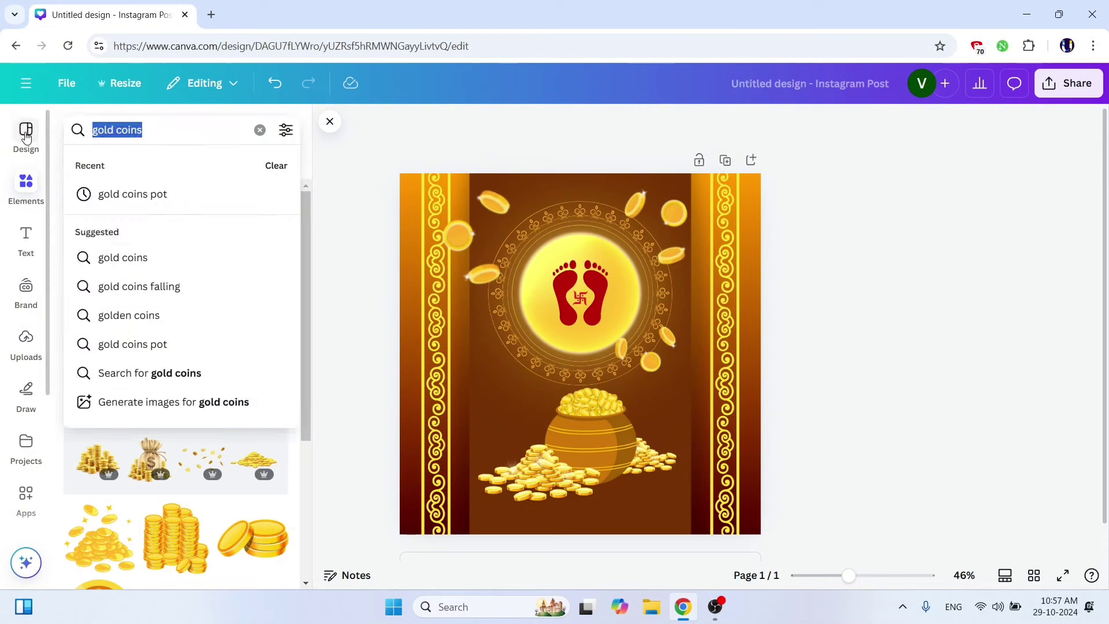
text(diya)
key(Return)
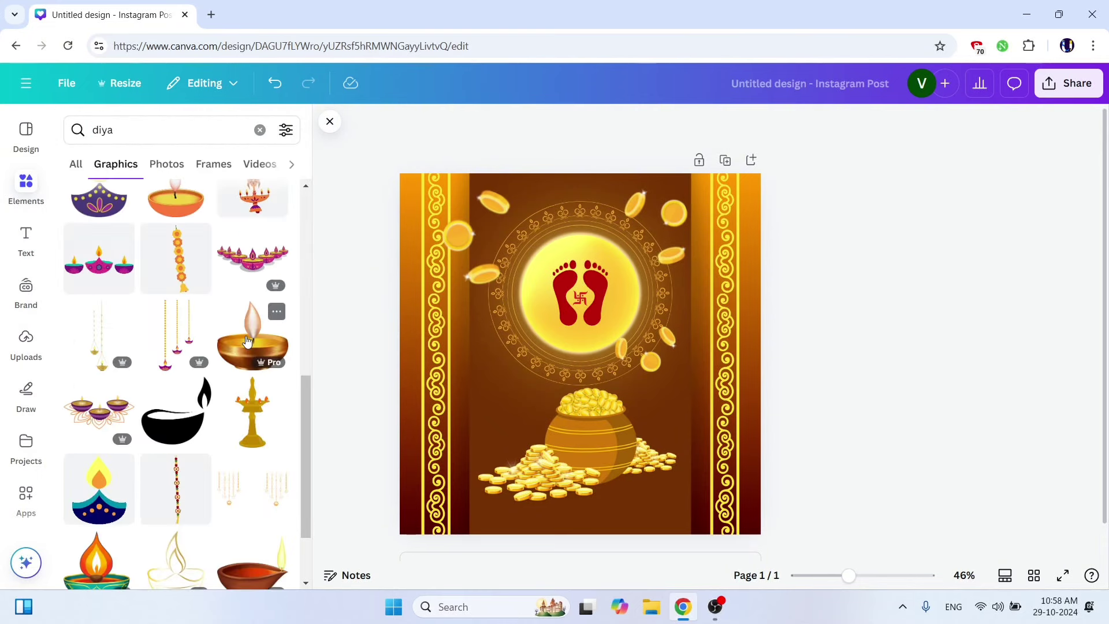
Add a small diya lamp at the lower left and enlarge the coin pot arrangement.
click(251, 341)
mouse_move(723, 213)
mouse_down()
mouse_move(496, 437)
mouse_move(503, 469)
mouse_up()
shift+click(554, 474)
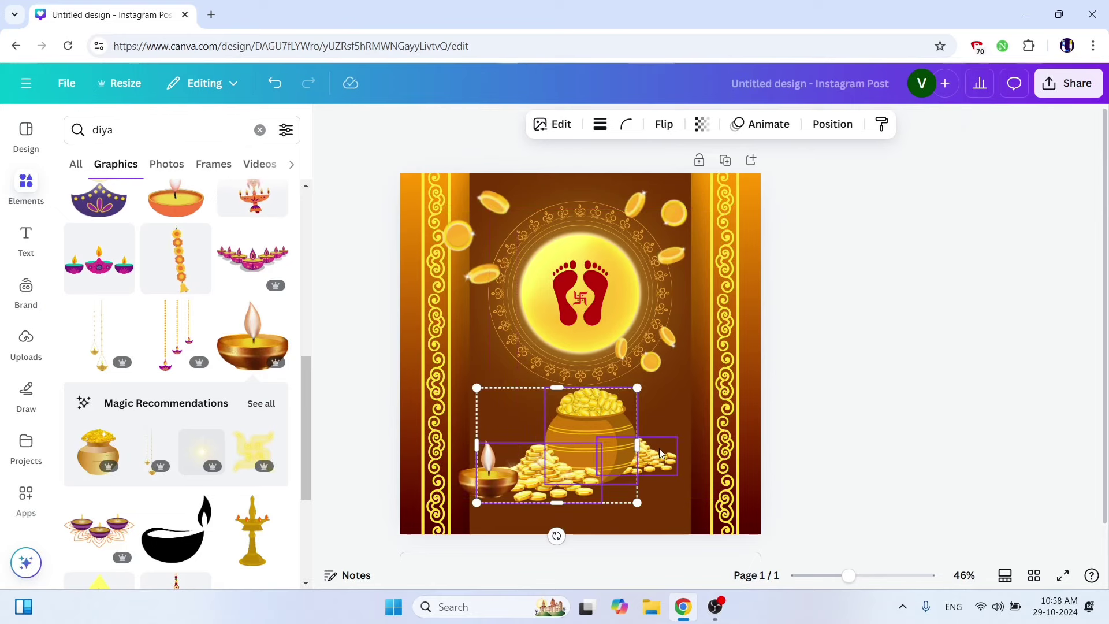
shift+click(516, 202)
click(803, 124)
drag(457, 497, 459, 442)
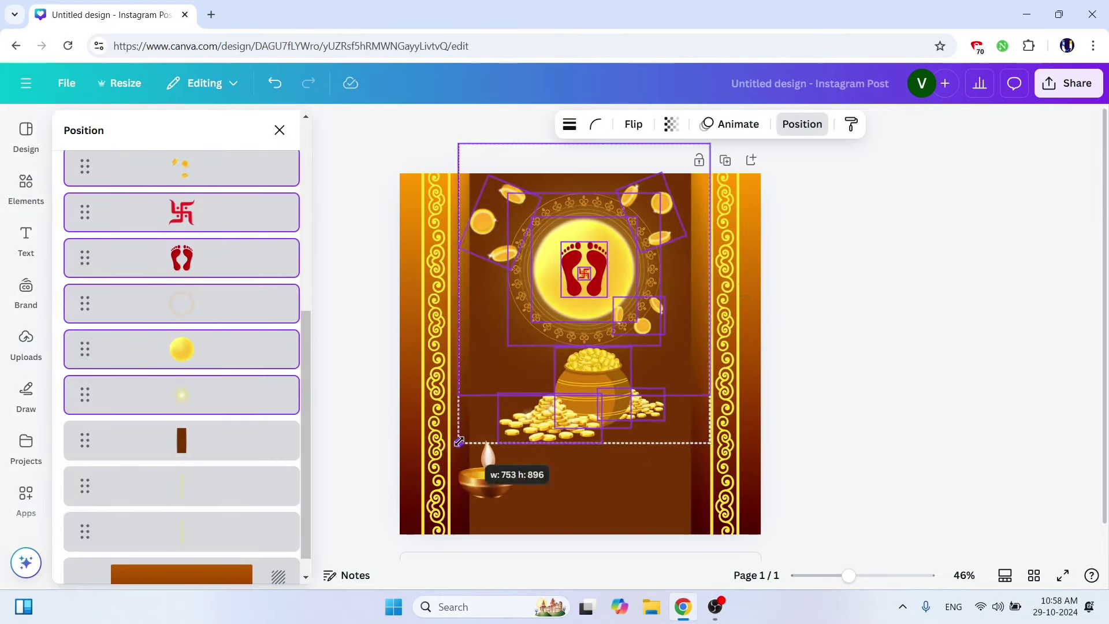
drag(639, 453, 682, 441)
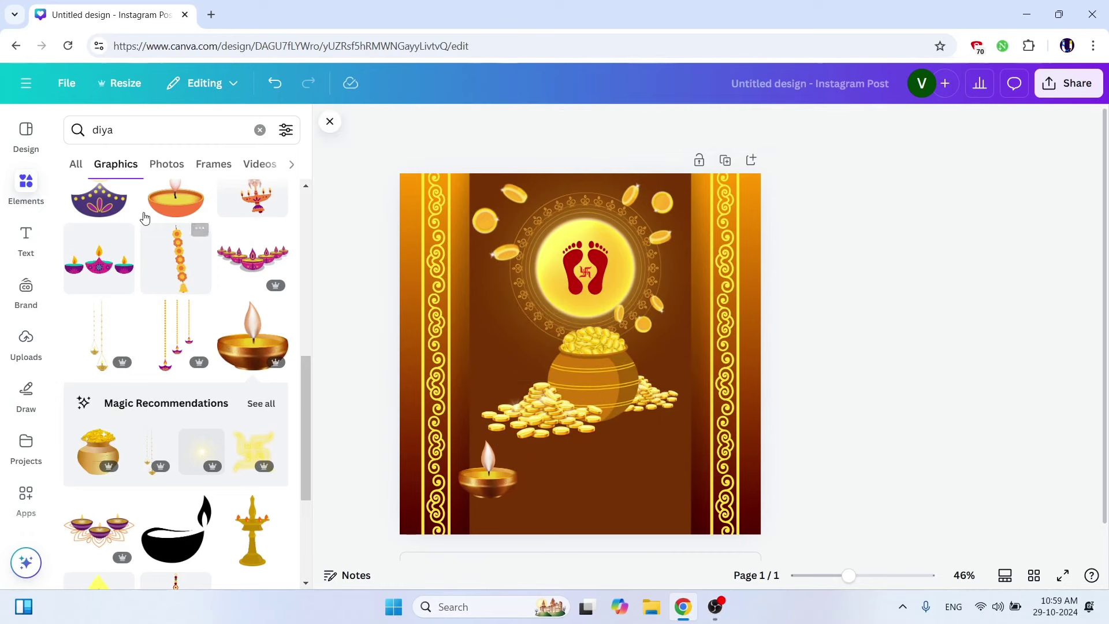
Add a yellow 'glow' graphic over the coin pot and send it behind the pot.
click(115, 130)
text(glow)
key(Return)
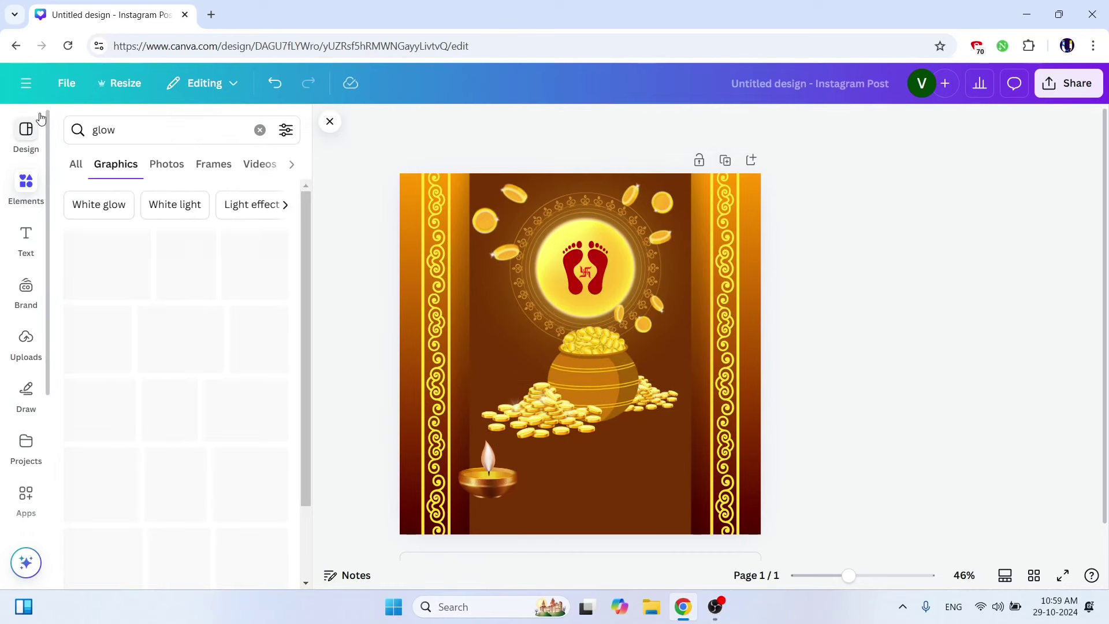
click(243, 266)
drag(631, 332, 636, 343)
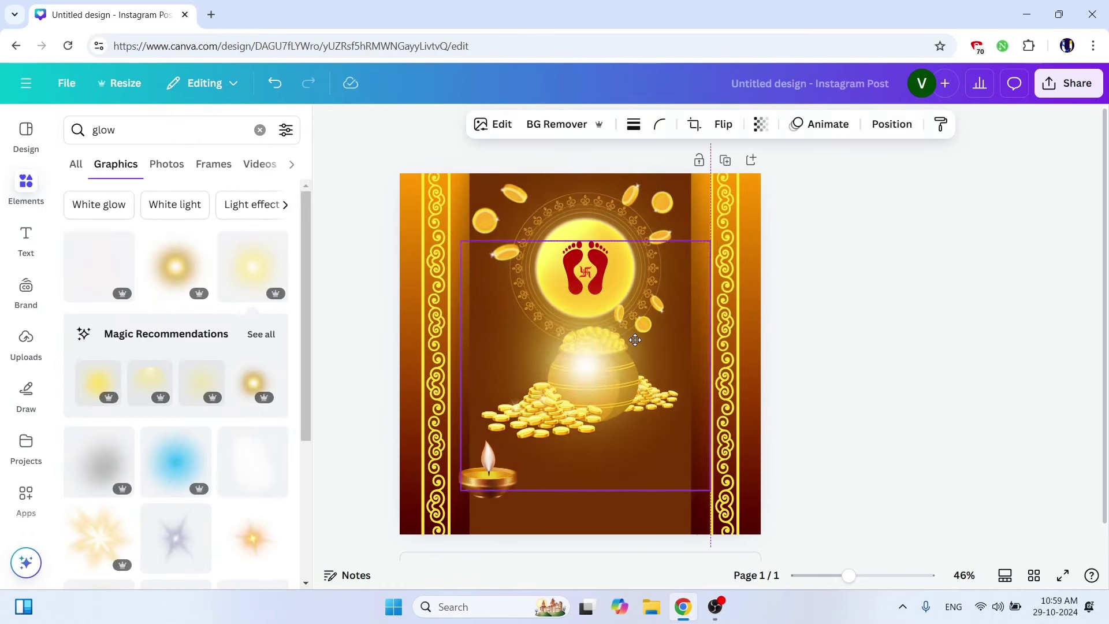
drag(182, 254, 182, 391)
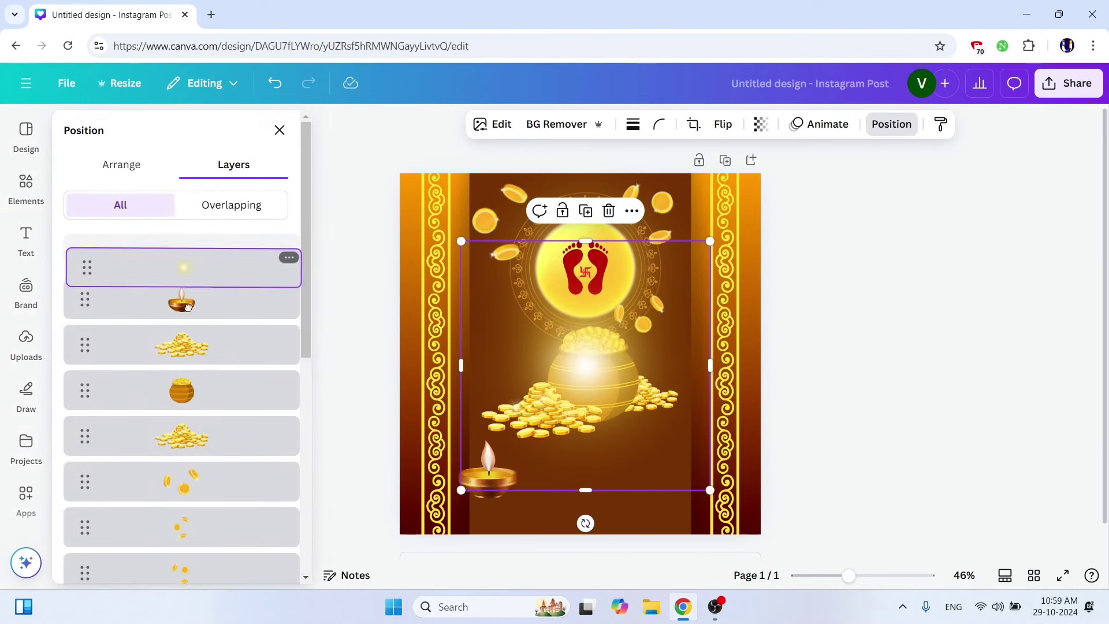
click(953, 384)
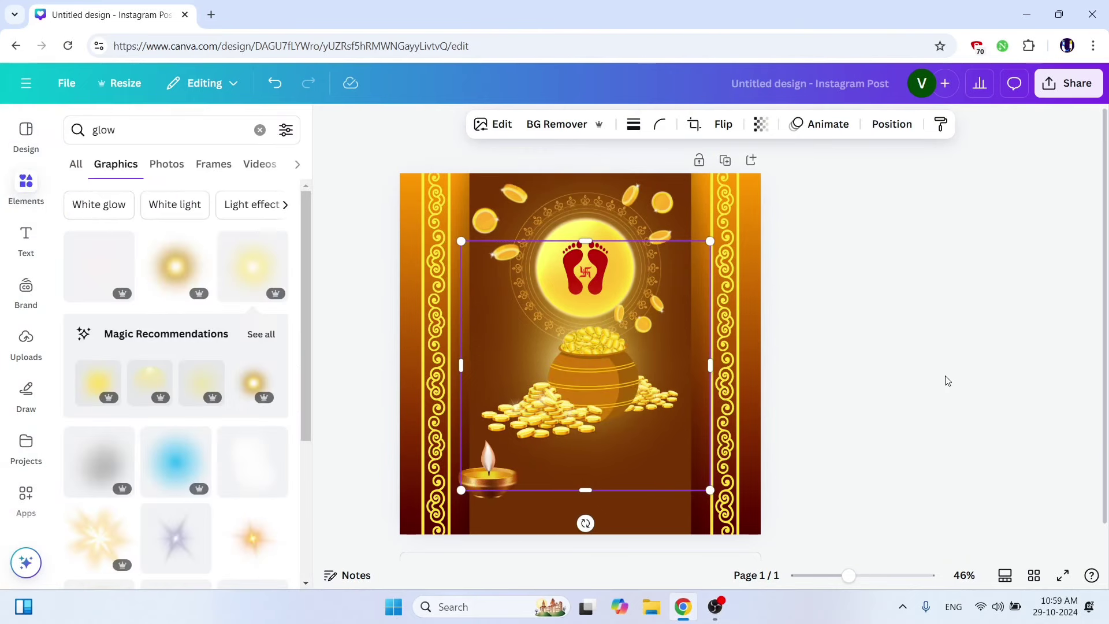
Move the diya right of the pot and place a duplicate on the left.
mouse_move(498, 479)
mouse_down()
mouse_move(657, 421)
mouse_move(694, 447)
mouse_move(674, 417)
mouse_up()
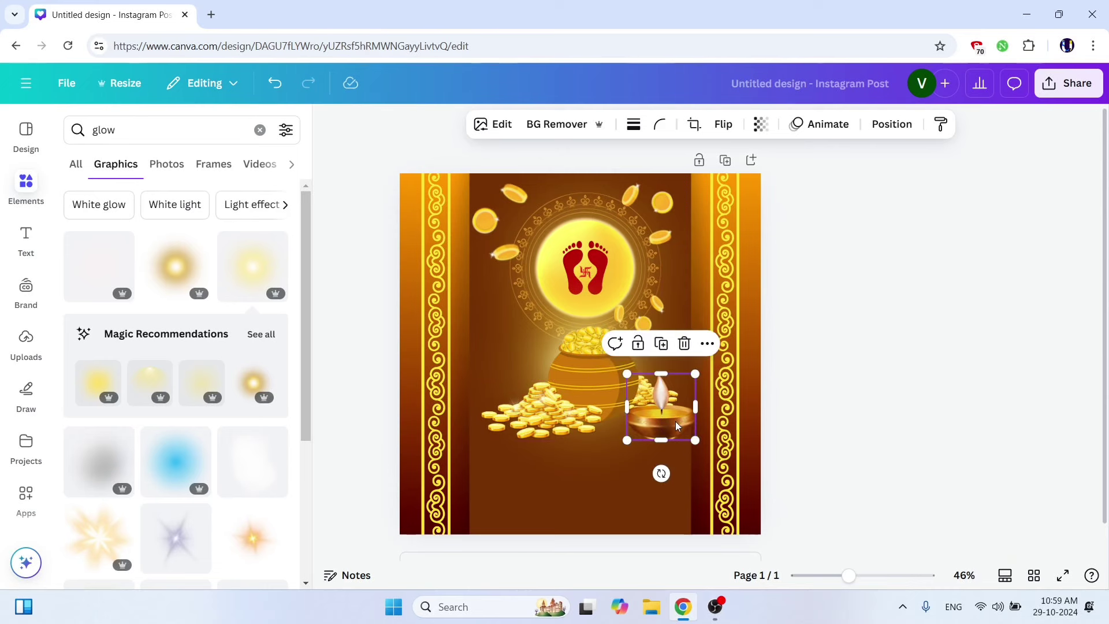
key(ctrl+d)
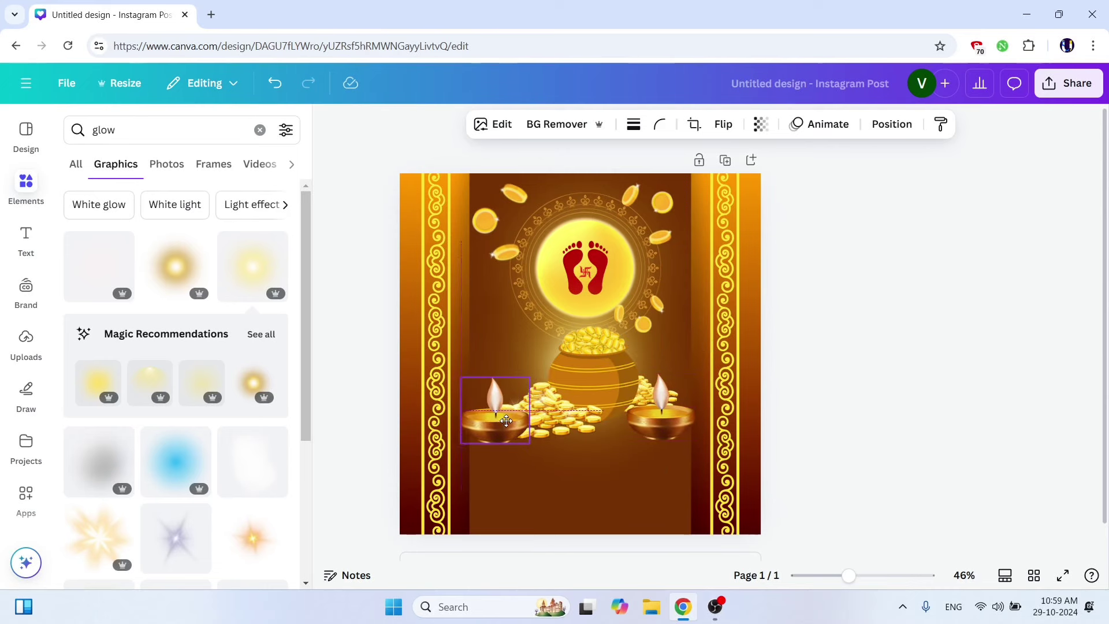
mouse_move(677, 426)
mouse_down()
mouse_move(512, 421)
mouse_move(523, 462)
mouse_up()
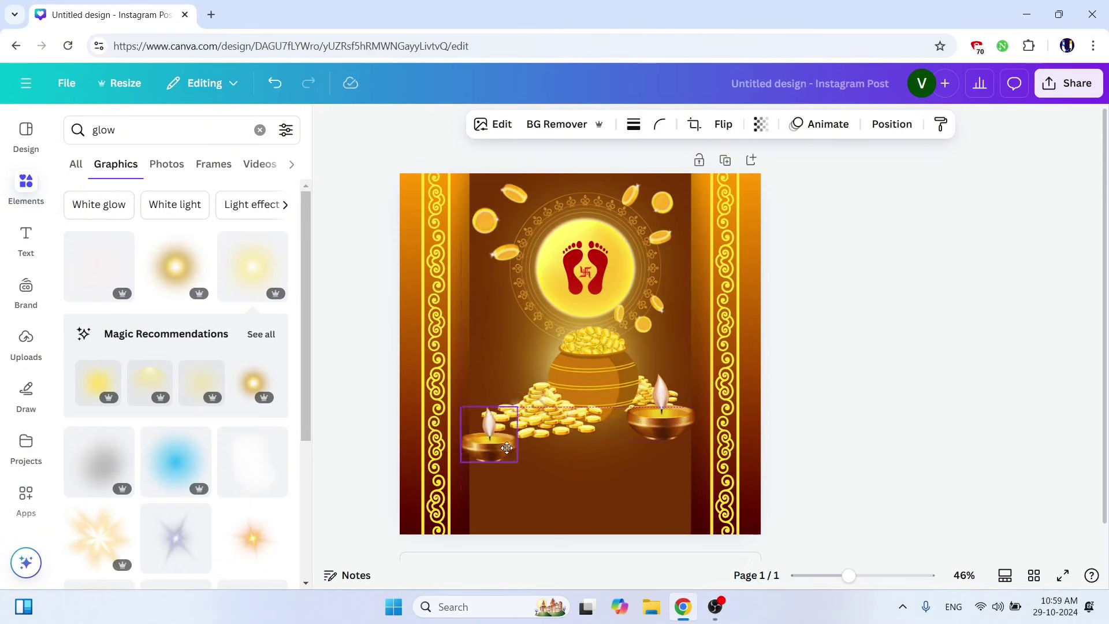
drag(661, 413, 665, 440)
click(839, 463)
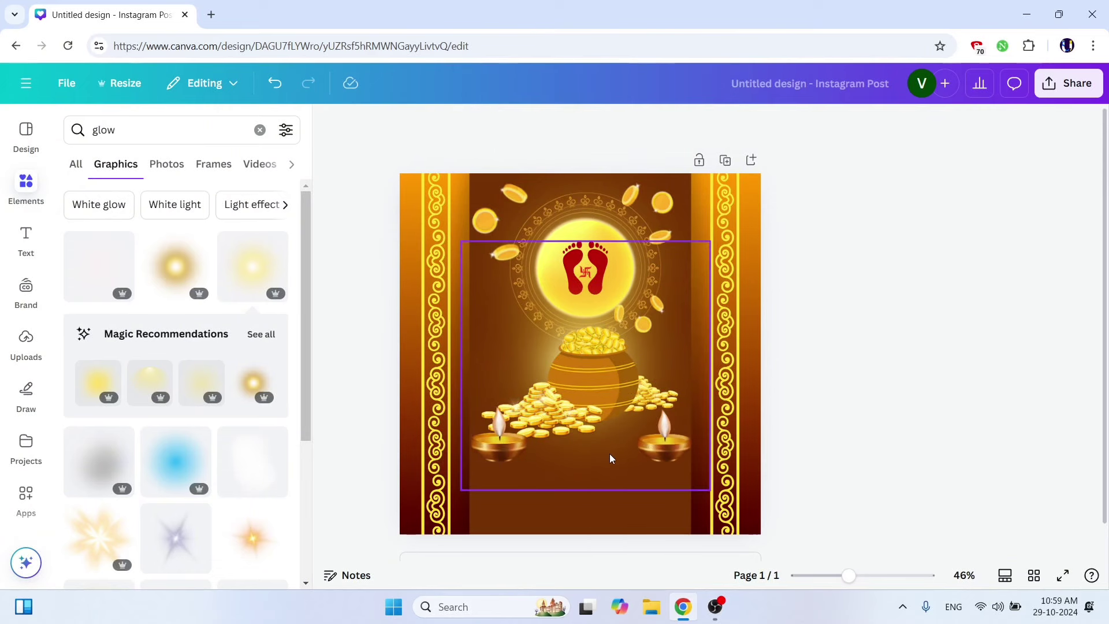
Add a soft 'shadow' graphic, shrunk and tucked under the left diya.
mouse_move(173, 346)
click(139, 140)
text(sha)
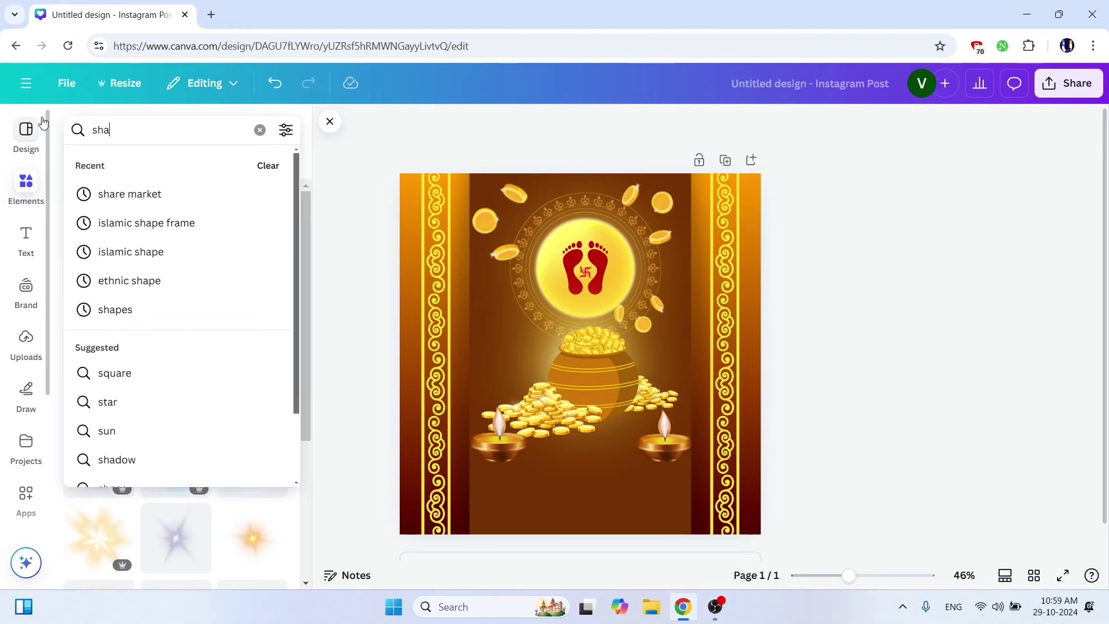
text(dow)
key(Return)
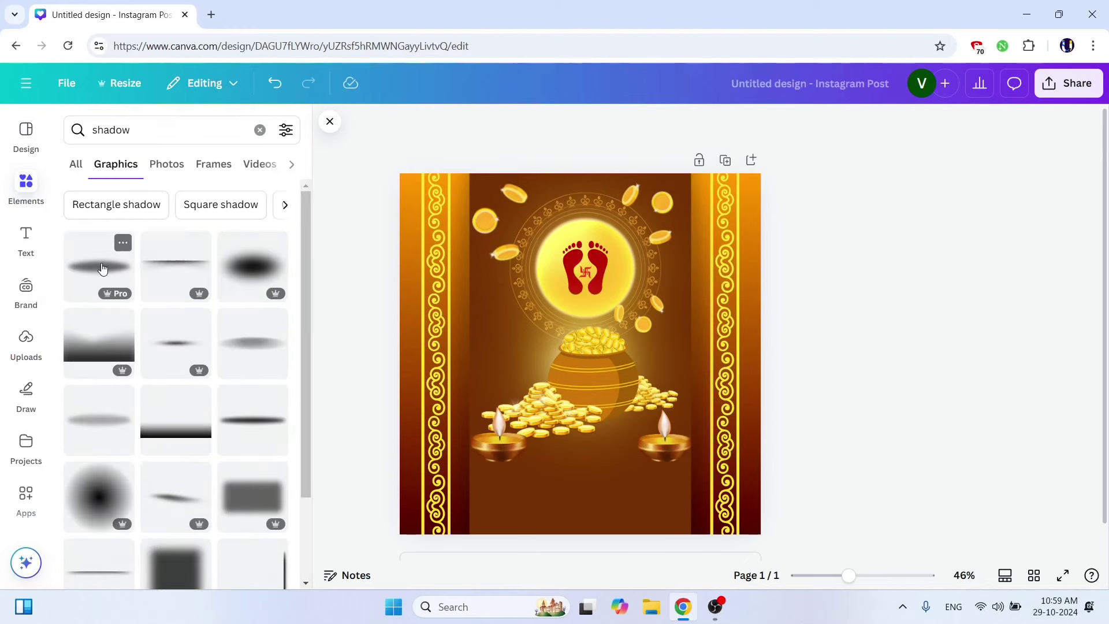
click(86, 271)
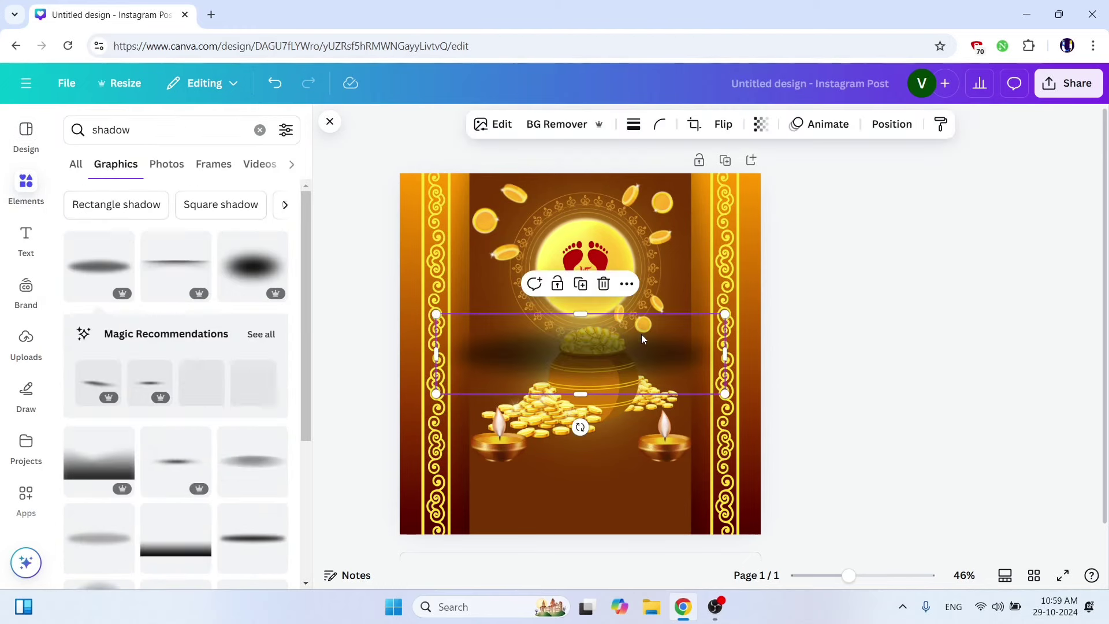
drag(577, 283, 636, 457)
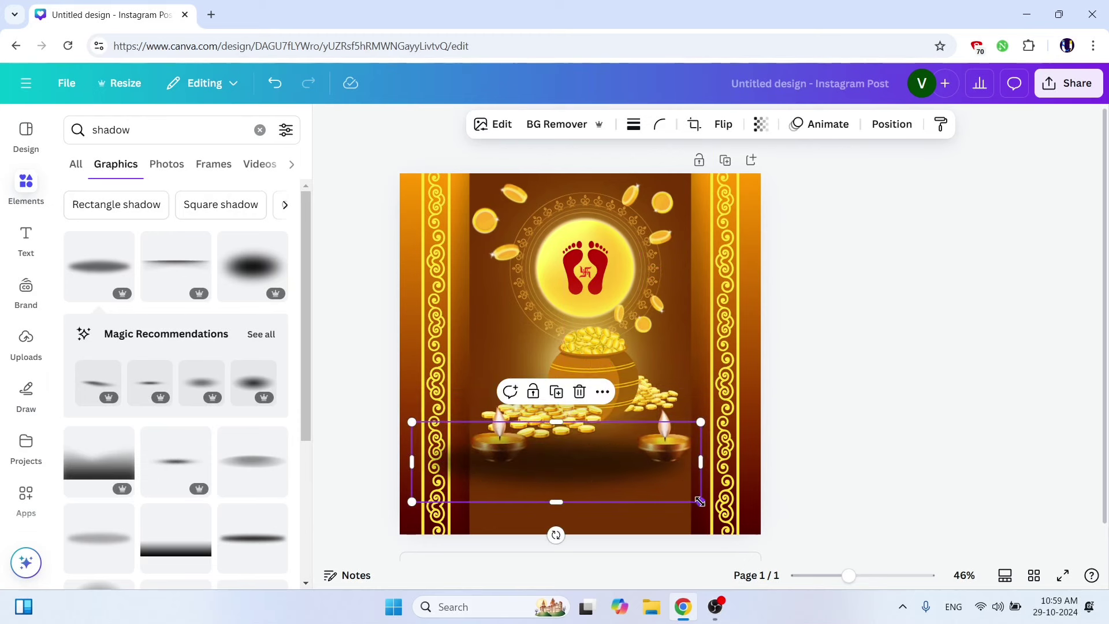
mouse_move(700, 501)
mouse_down()
mouse_move(479, 445)
mouse_move(508, 464)
mouse_move(630, 490)
mouse_up()
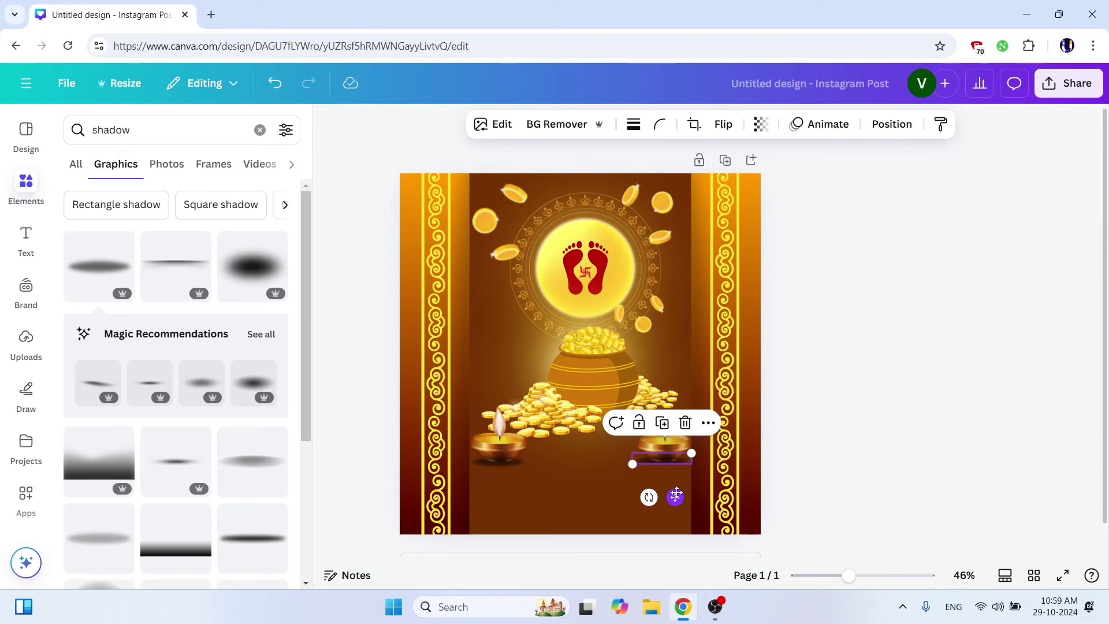
Move both shadow layers below the two diya layers in the layer order.
click(892, 123)
shift+click(208, 304)
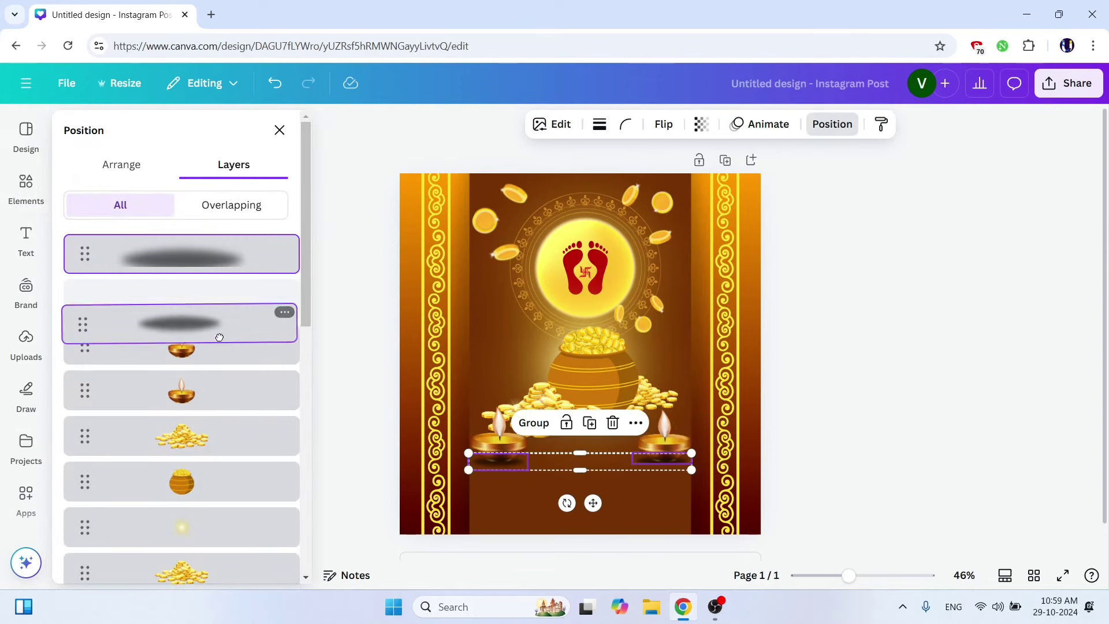
drag(208, 300, 211, 393)
click(962, 466)
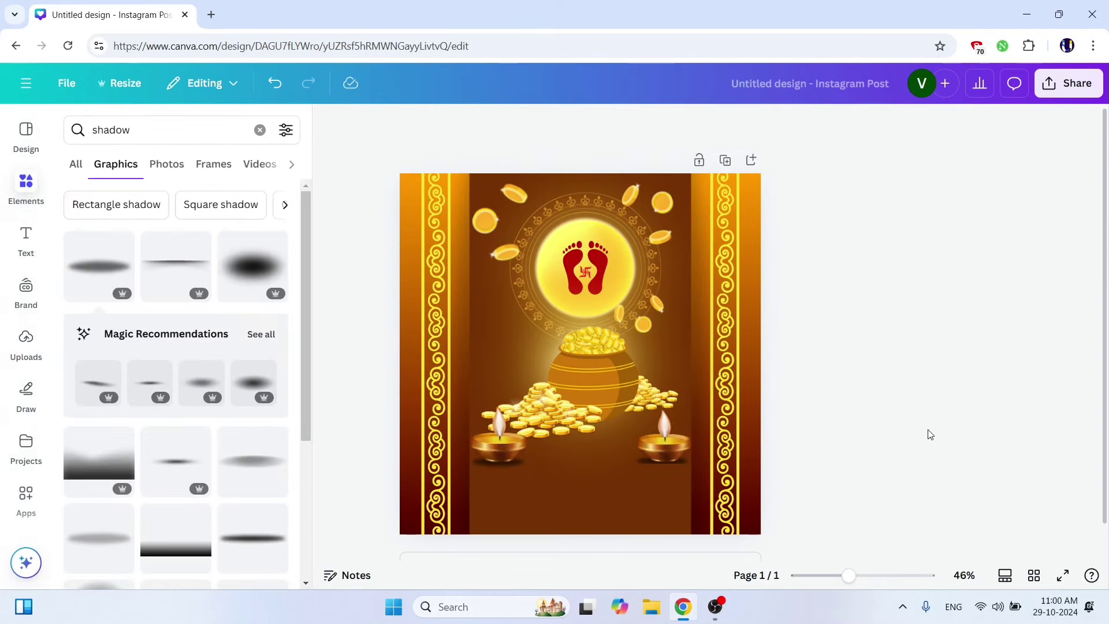
Add a heading text box reading 'Dhanteras'.
click(26, 241)
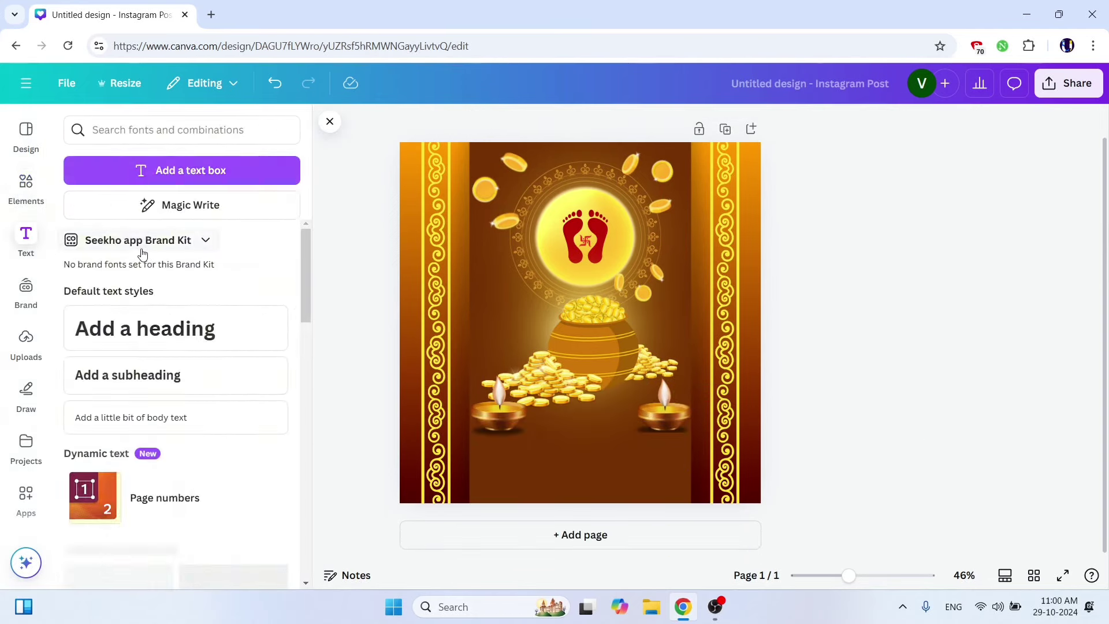
click(168, 328)
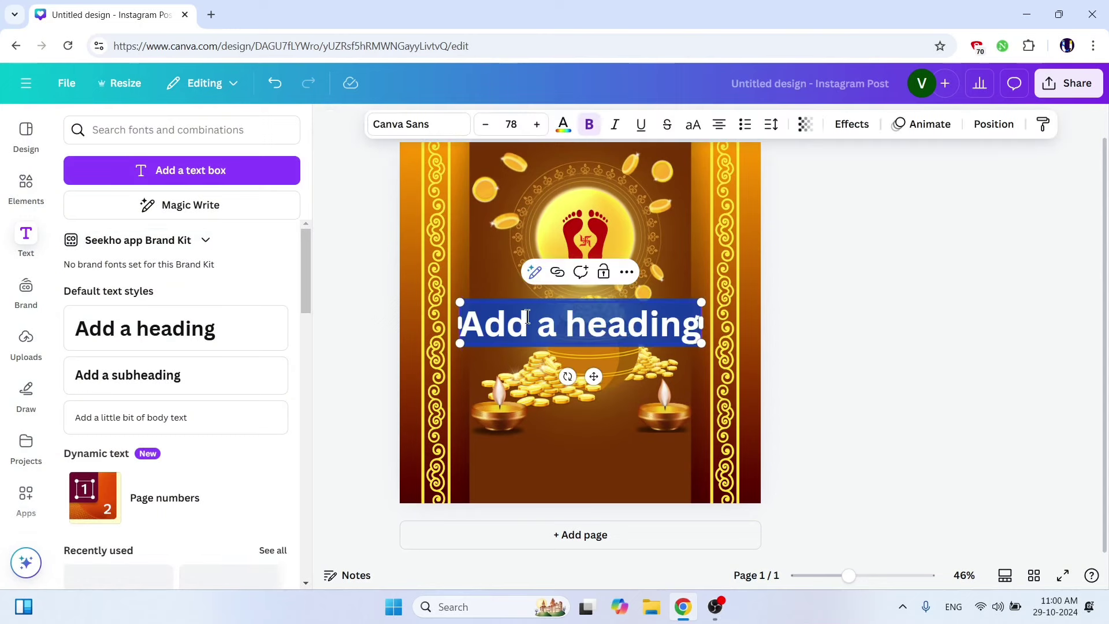
text(Dhante)
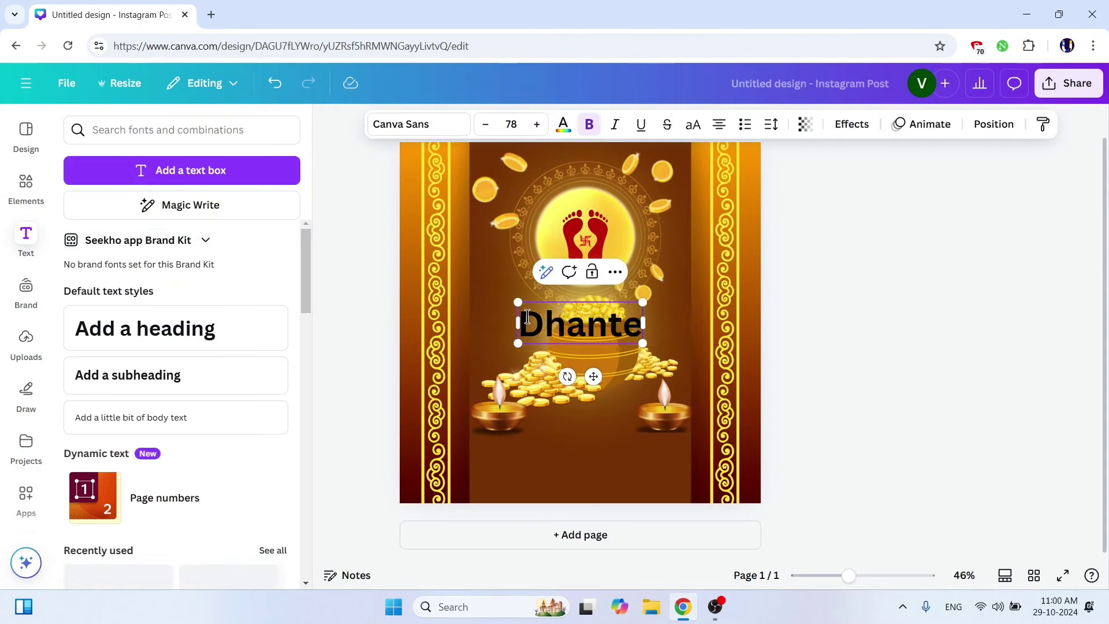
text(ras)
double_click(531, 310)
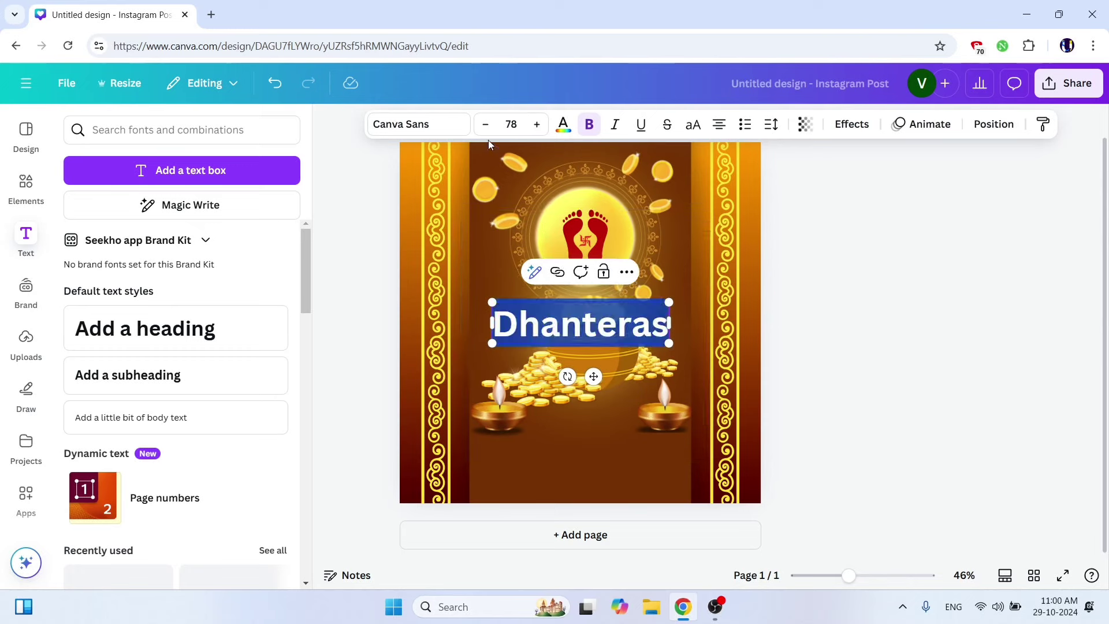
Set the Dhanteras heading to The Seasons font in bold.
click(419, 124)
click(563, 123)
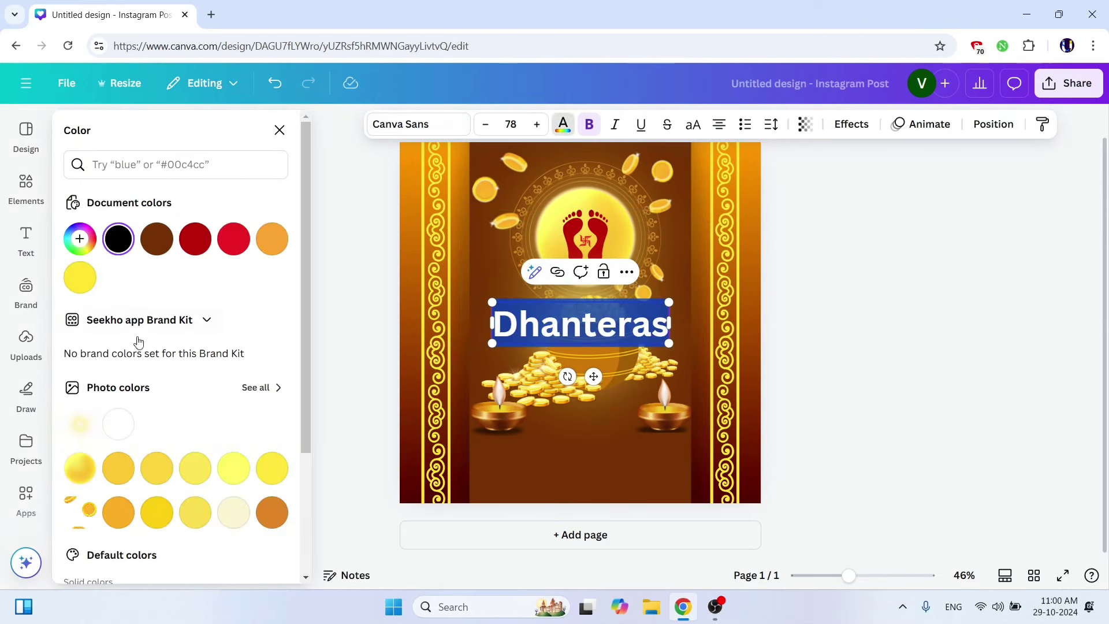
click(419, 124)
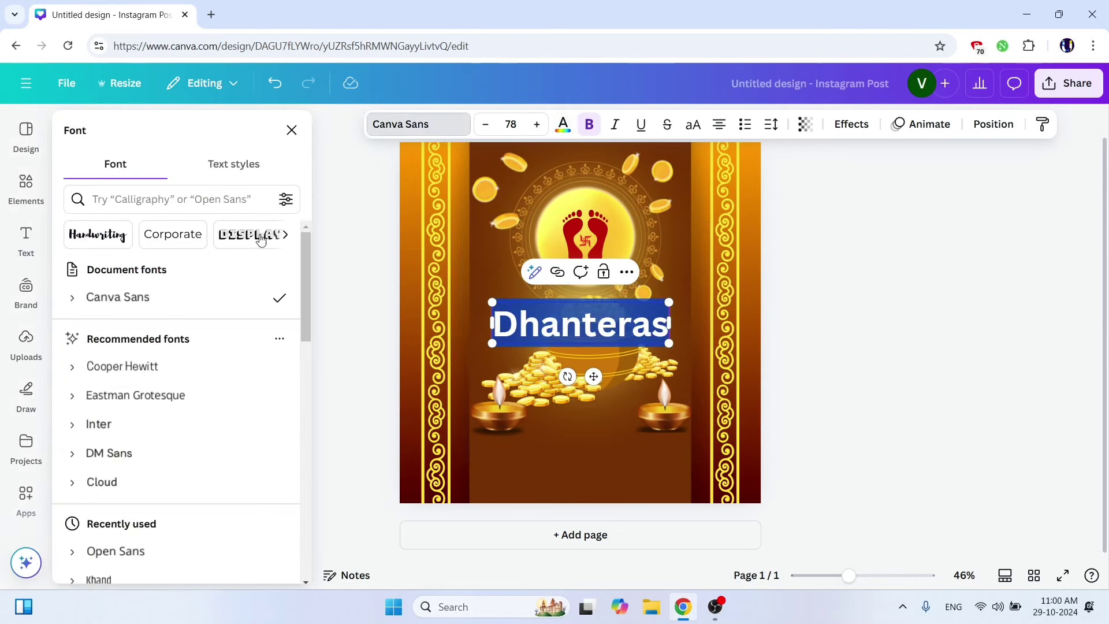
scroll(134, 403, down, 5)
scroll(131, 401, down, 2)
scroll(129, 398, down, 5)
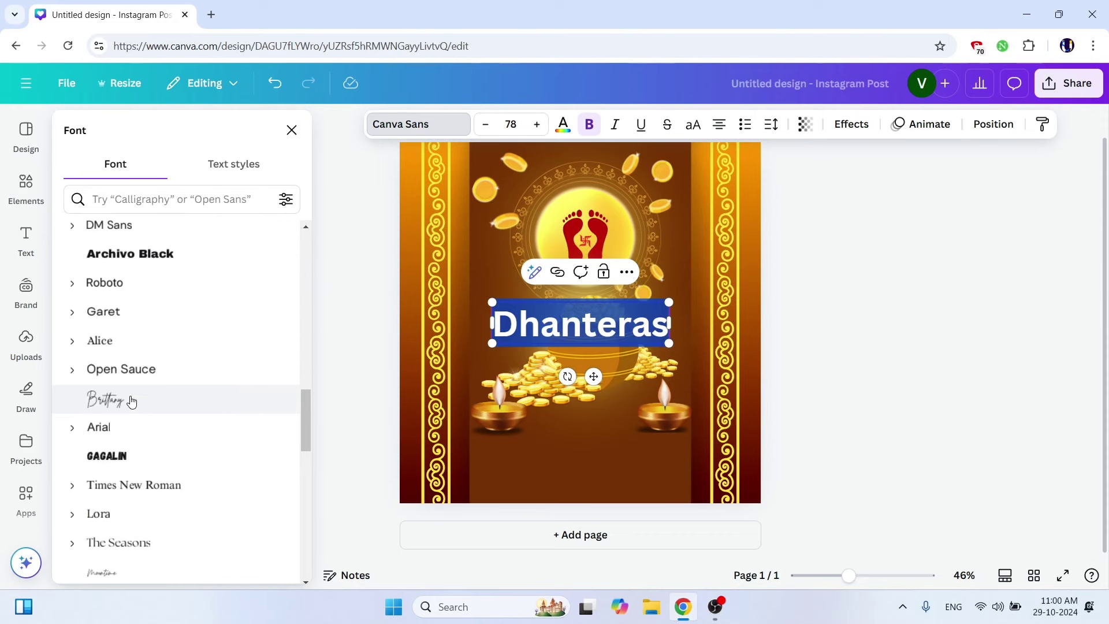
scroll(128, 398, down, 2)
click(118, 398)
key(Escape)
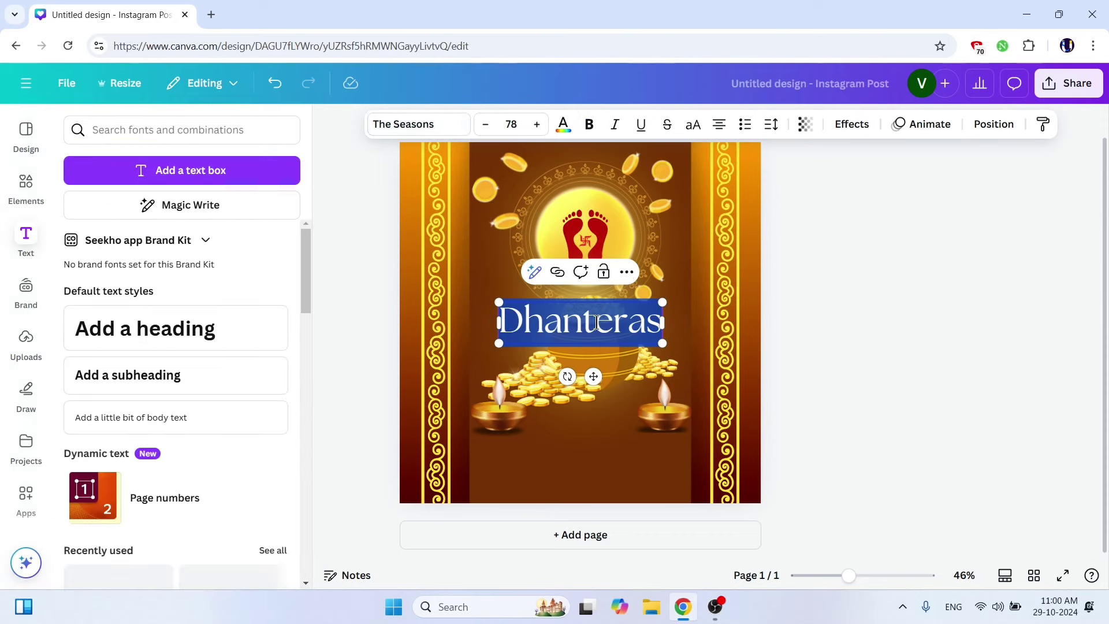
click(589, 124)
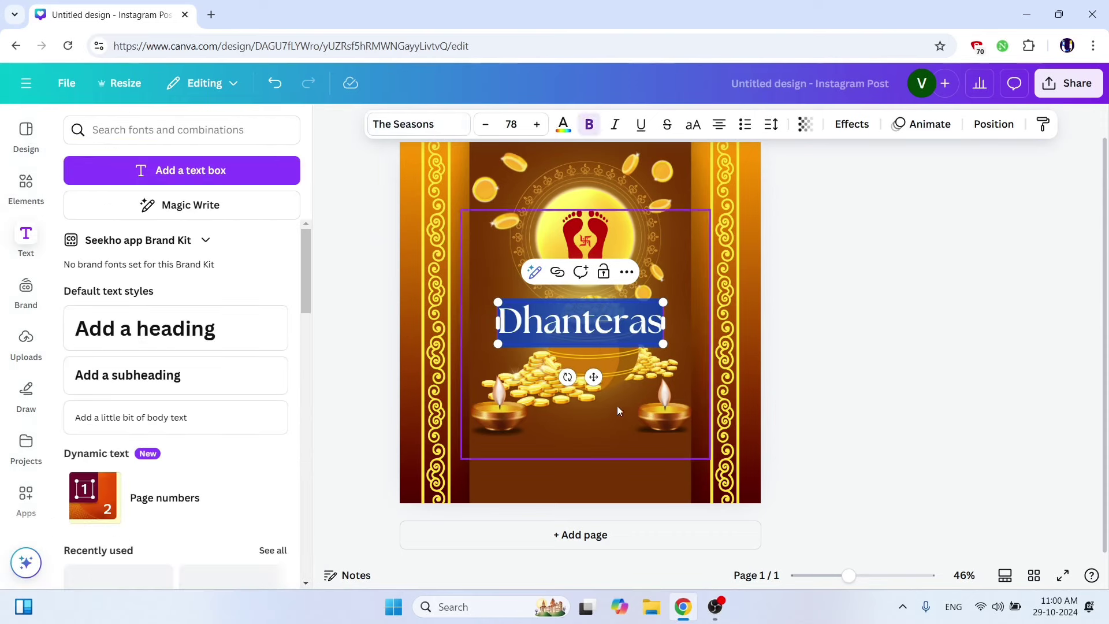
Move Dhanteras below the coins and add a smaller 'Happy' copy centred above it.
drag(593, 376, 592, 492)
drag(664, 414, 653, 426)
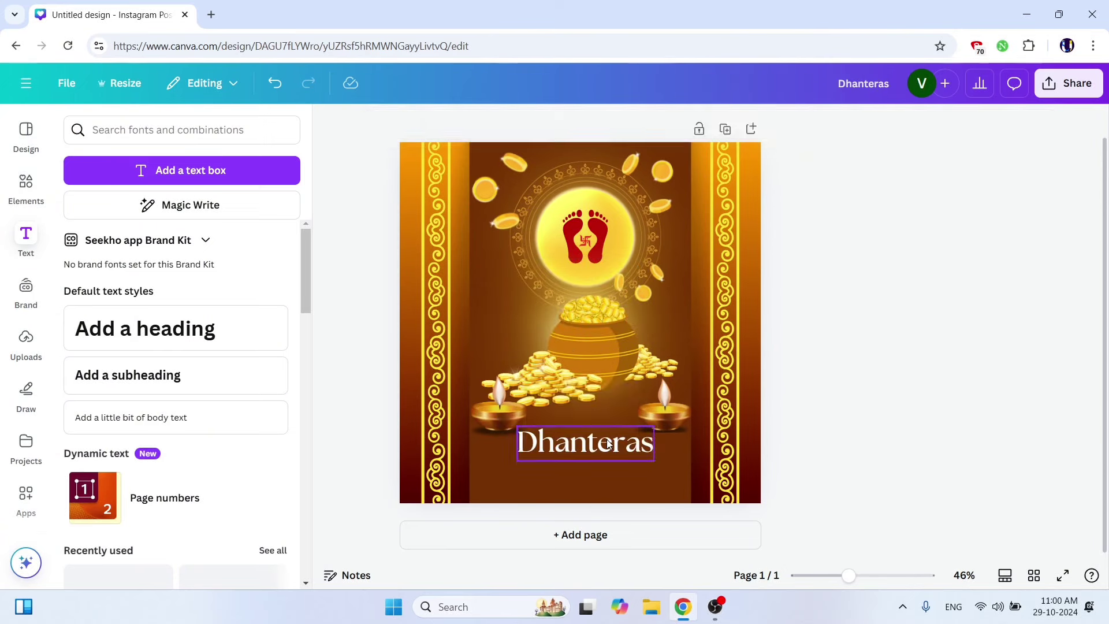
key(ctrl+d)
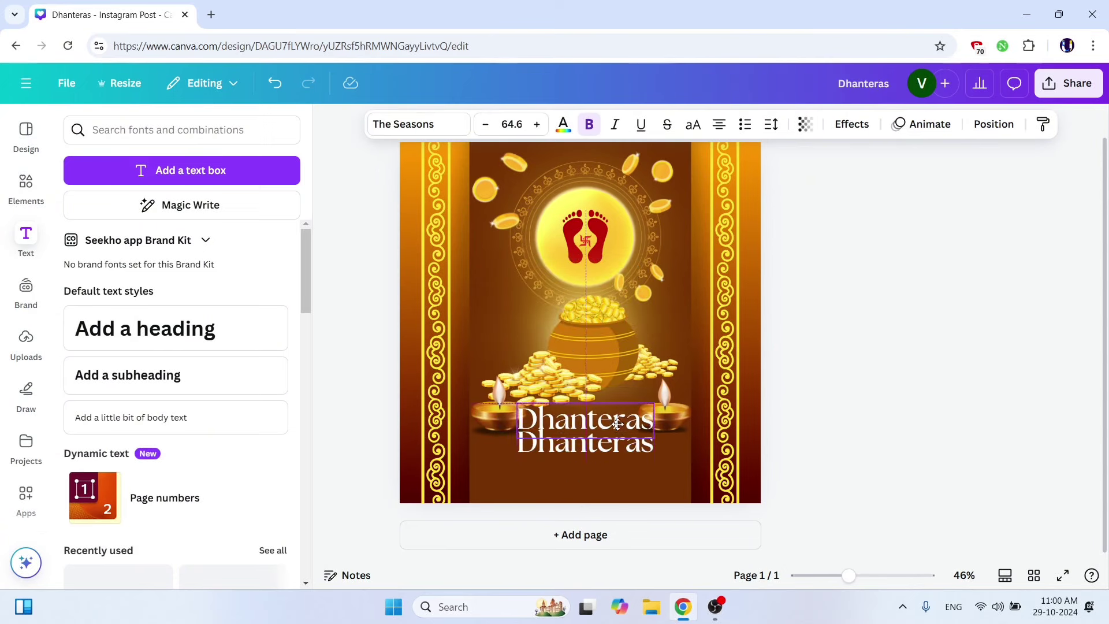
double_click(617, 425)
text(Happy)
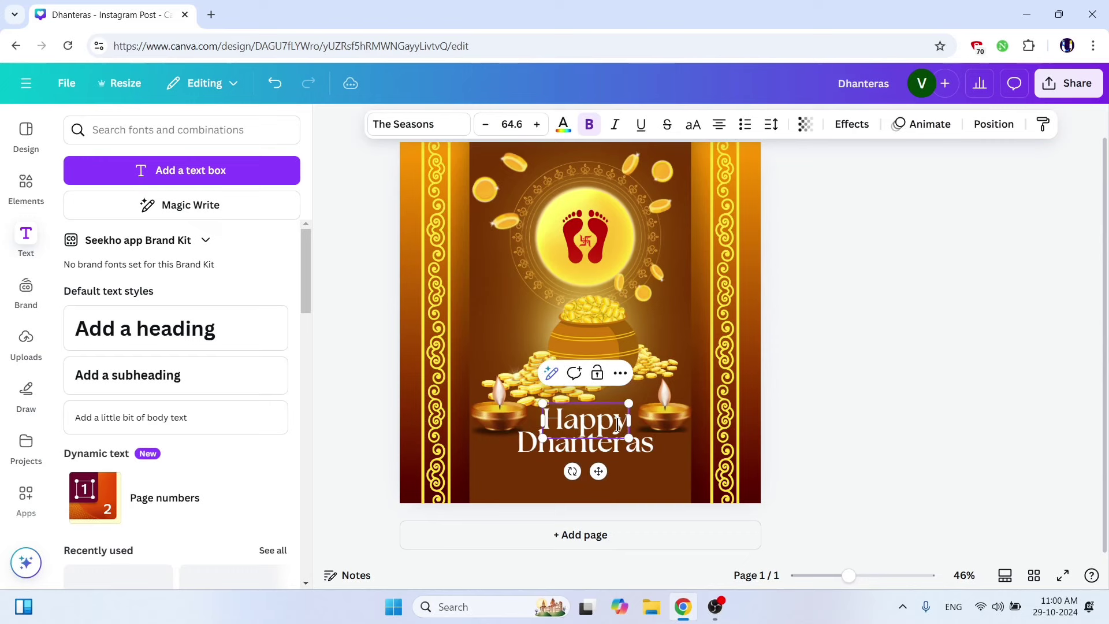
drag(614, 432, 577, 416)
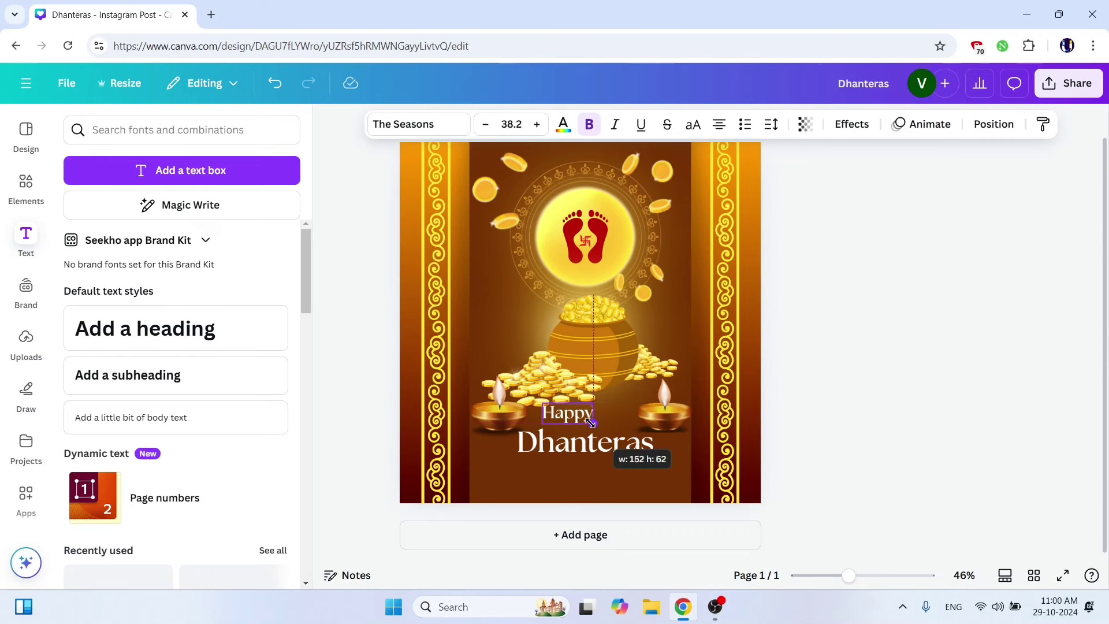
drag(578, 457, 594, 462)
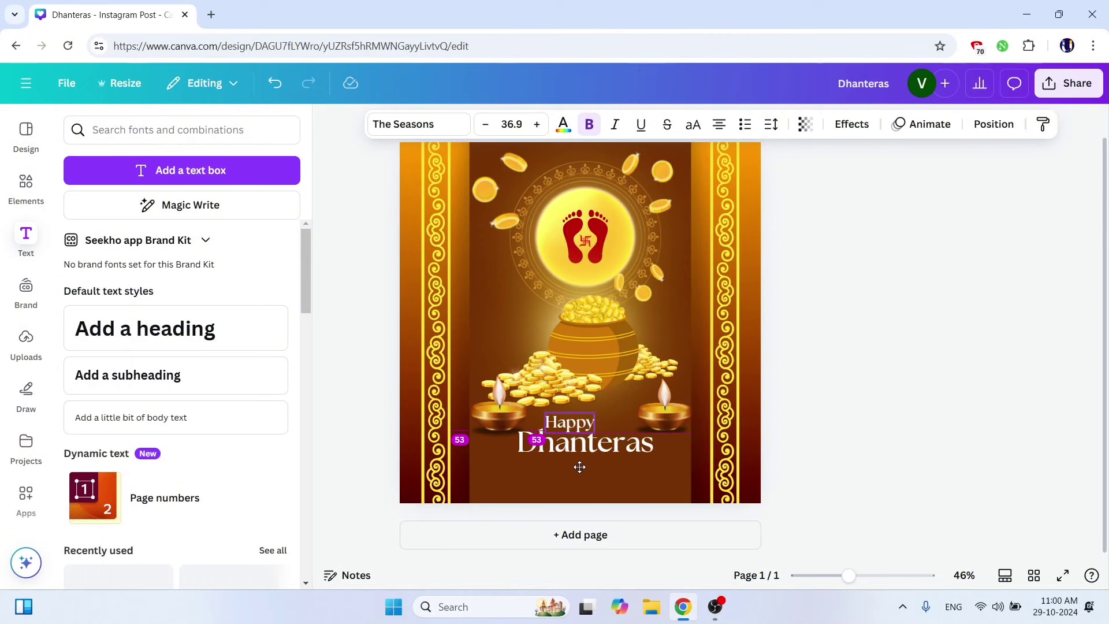
drag(579, 467, 618, 478)
click(621, 452)
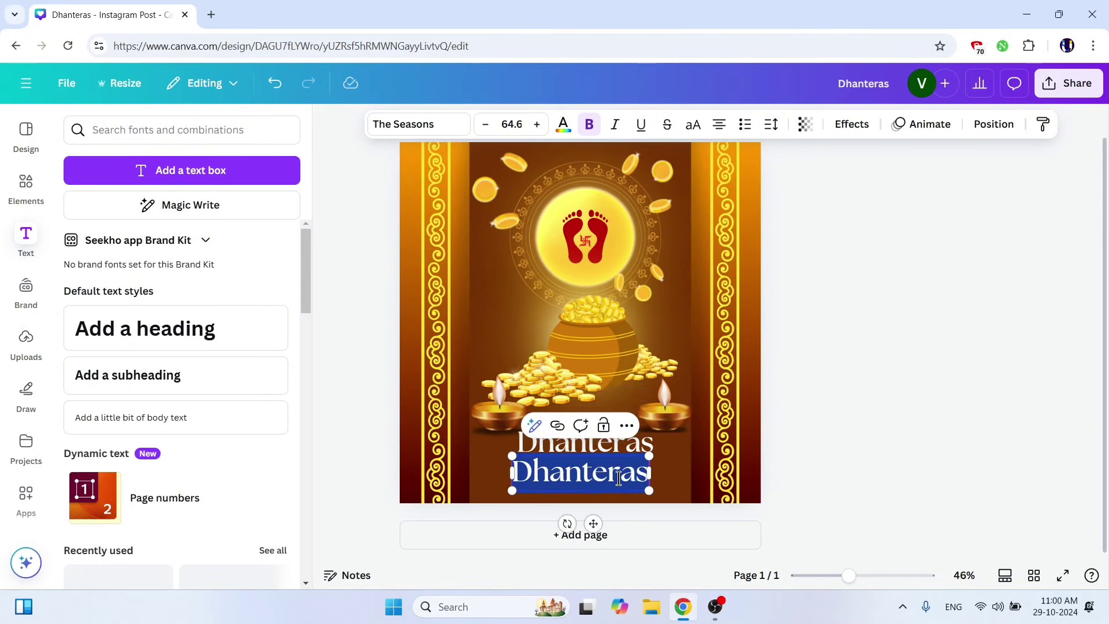
Paste the tagline sentence into the duplicate and centre it under Dhanteras.
text(May the festival of dhanteras usher in a year of riches and good fortune)
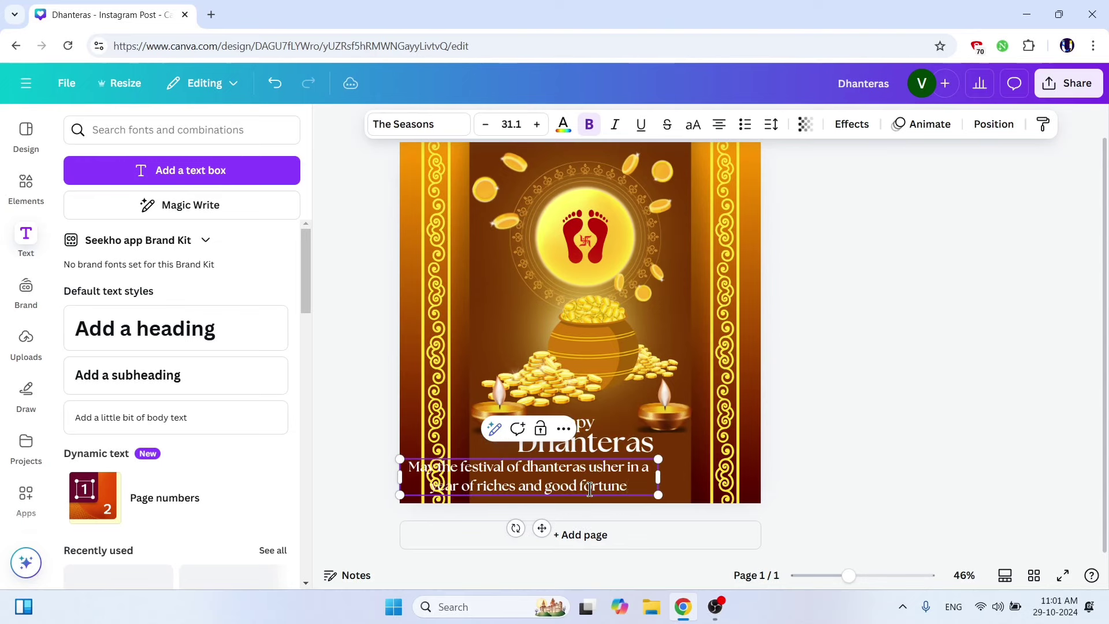
drag(658, 495, 586, 485)
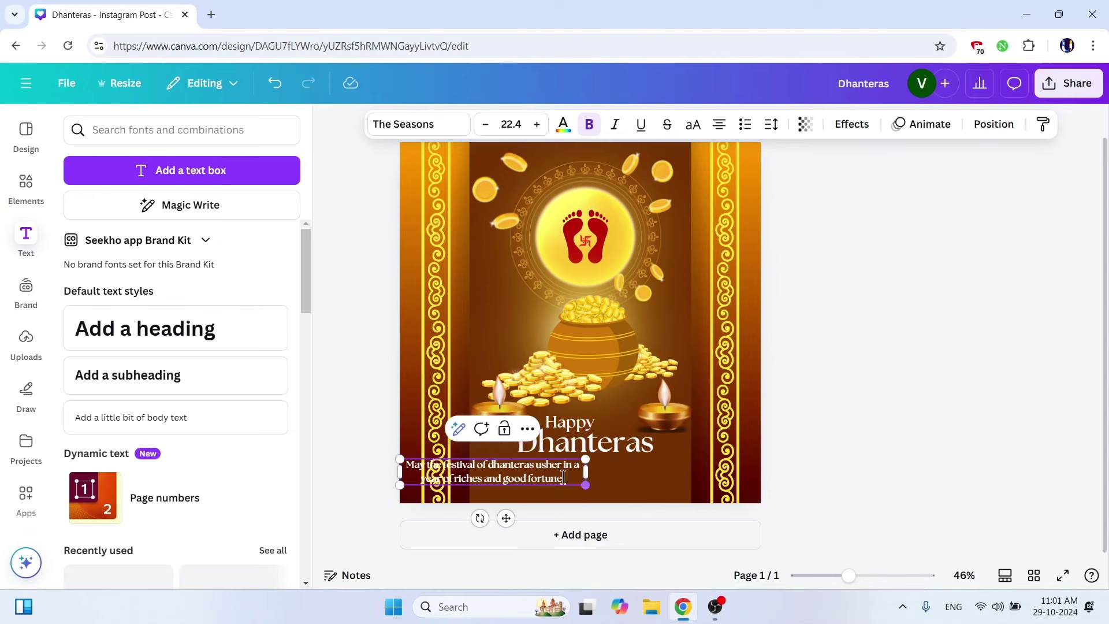
drag(506, 519, 593, 521)
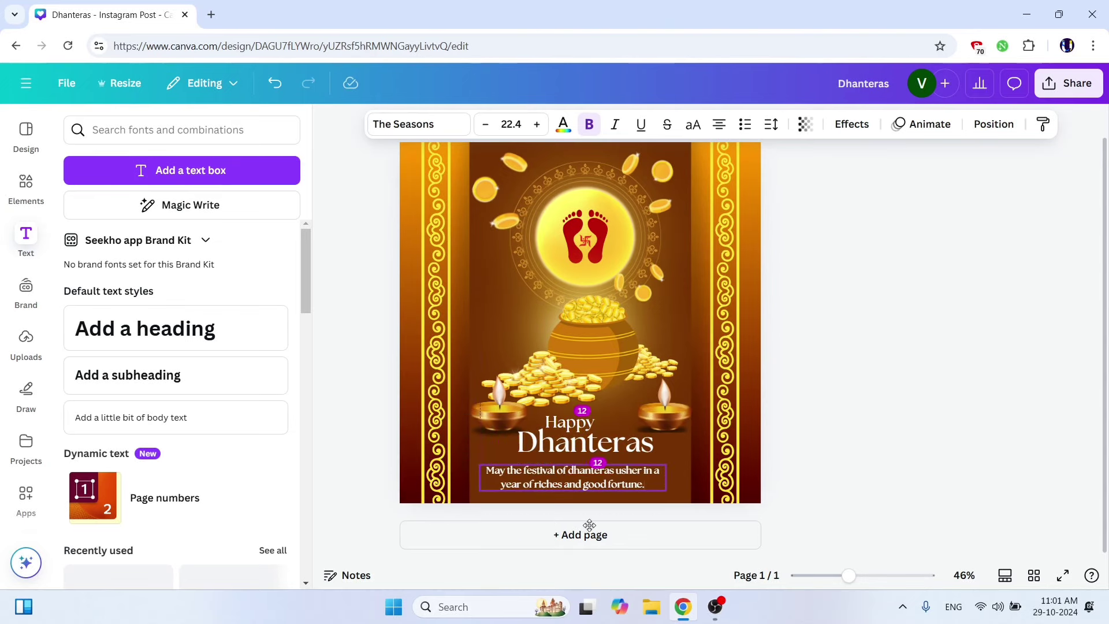
Change the tagline font to DM Sans, shrink it slightly and centre it beneath the heading.
click(415, 124)
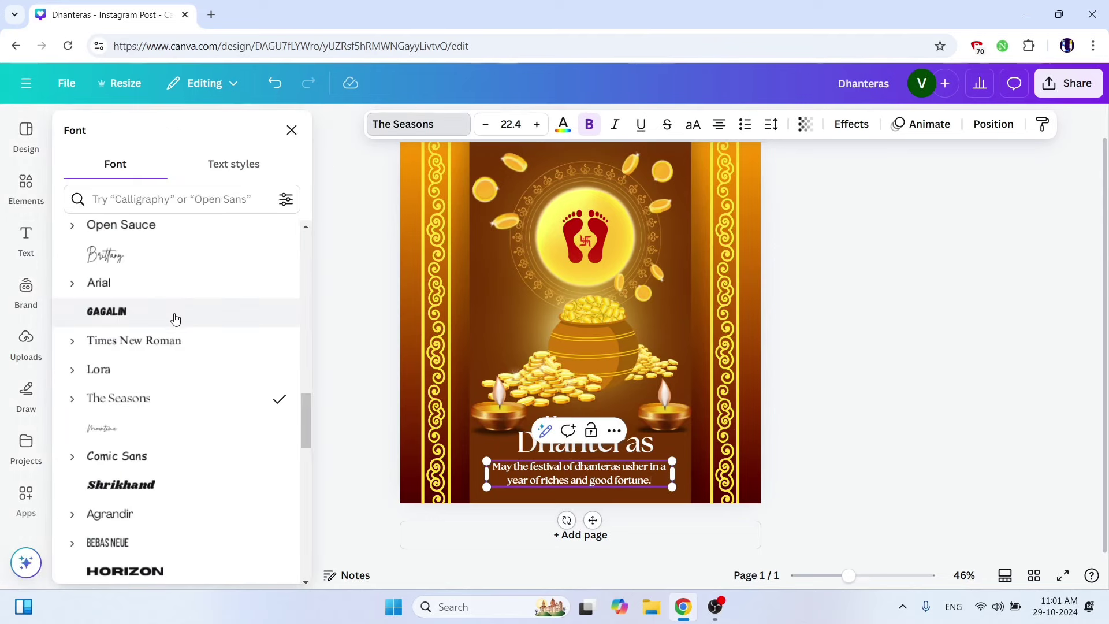
scroll(173, 330, up, 2)
scroll(146, 354, up, 5)
scroll(151, 404, up, 1)
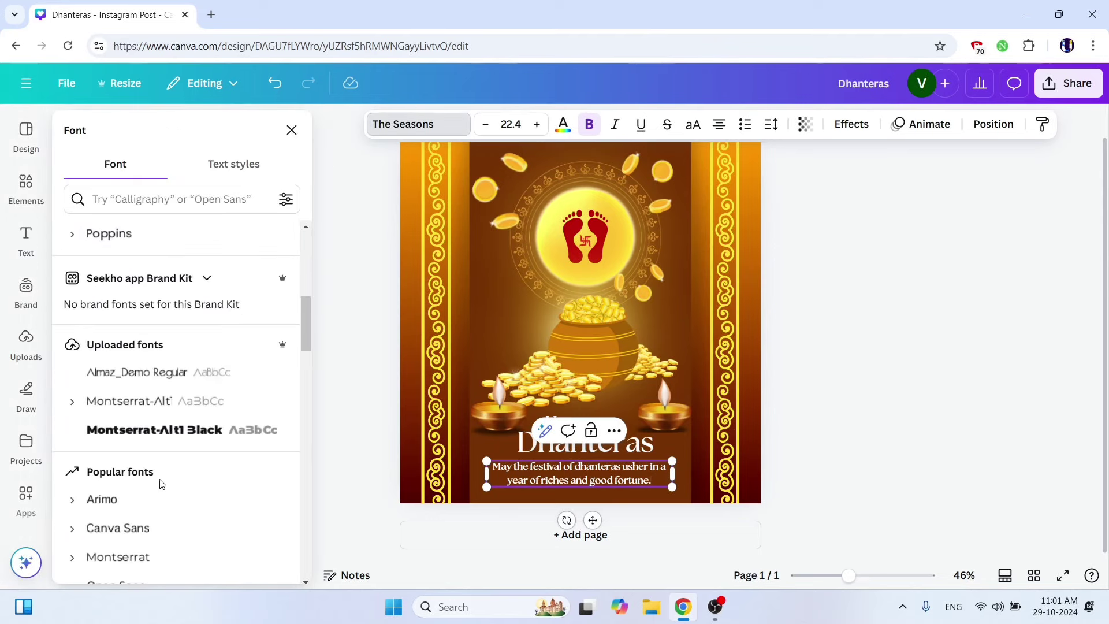
click(117, 531)
click(469, 462)
drag(469, 462, 517, 471)
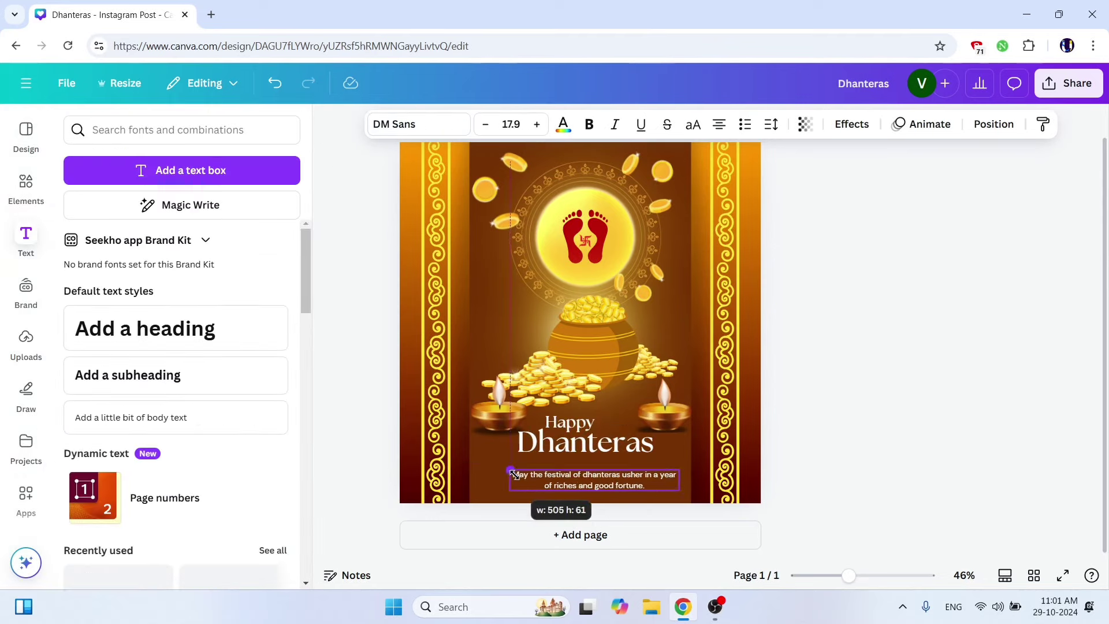
drag(617, 517, 593, 510)
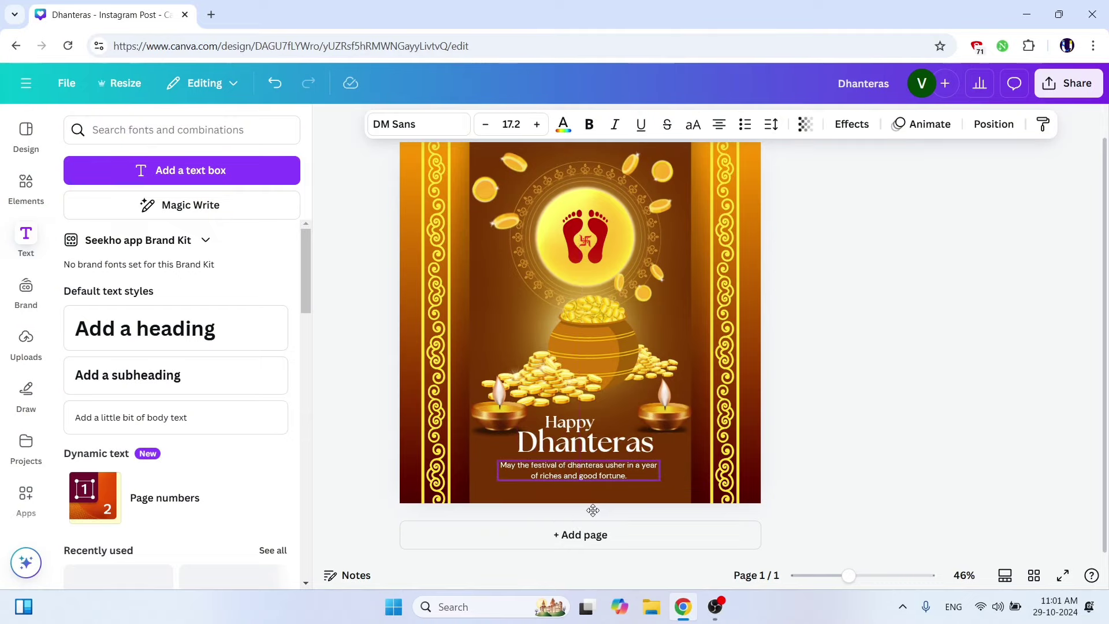
click(891, 385)
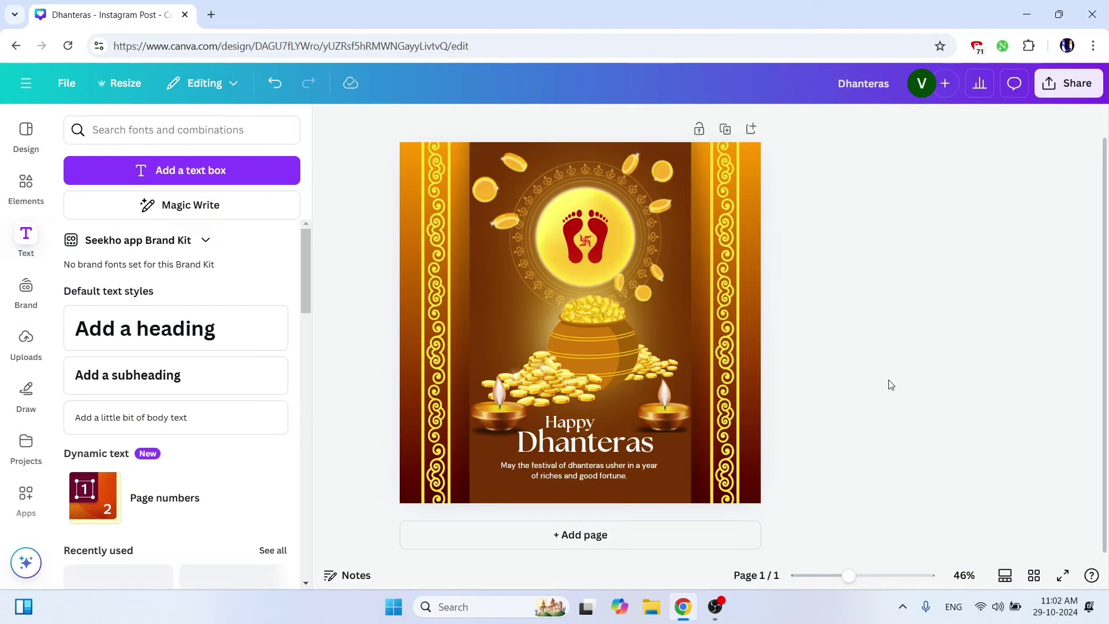